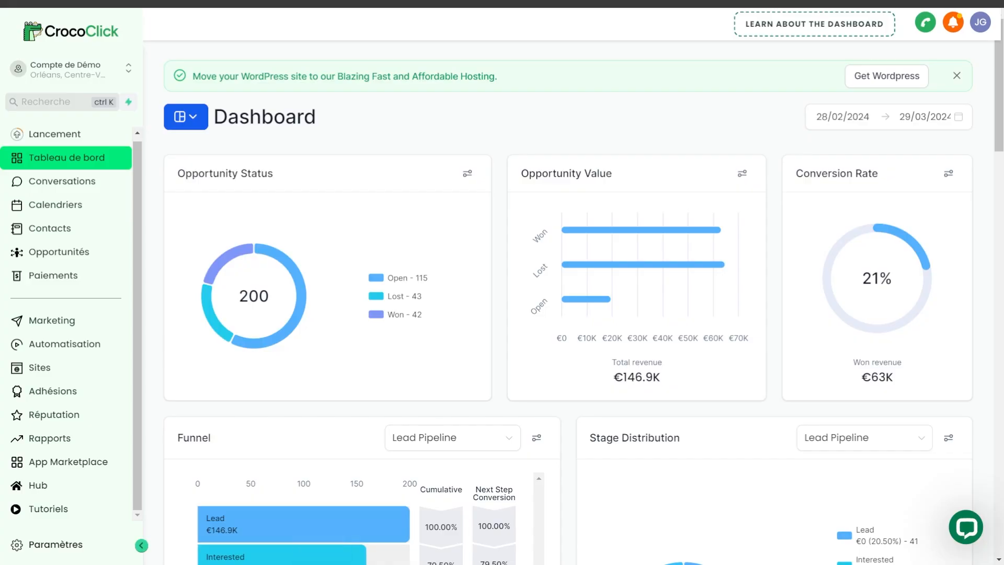
# Step: Open the list of course products (Produits) under Formations in the Adhésions section
pyautogui.click(49, 392)
pyautogui.click(257, 62)
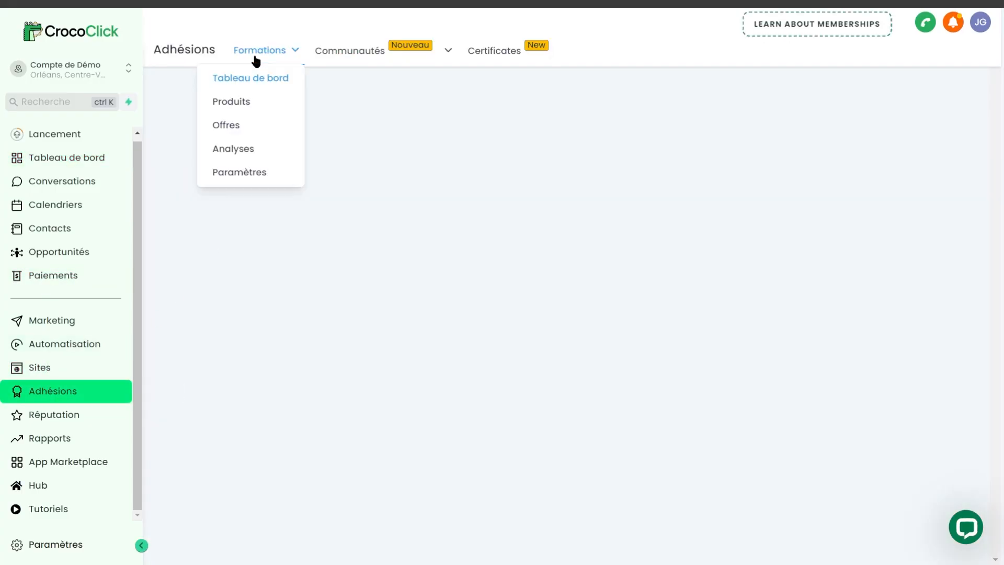
pyautogui.click(232, 102)
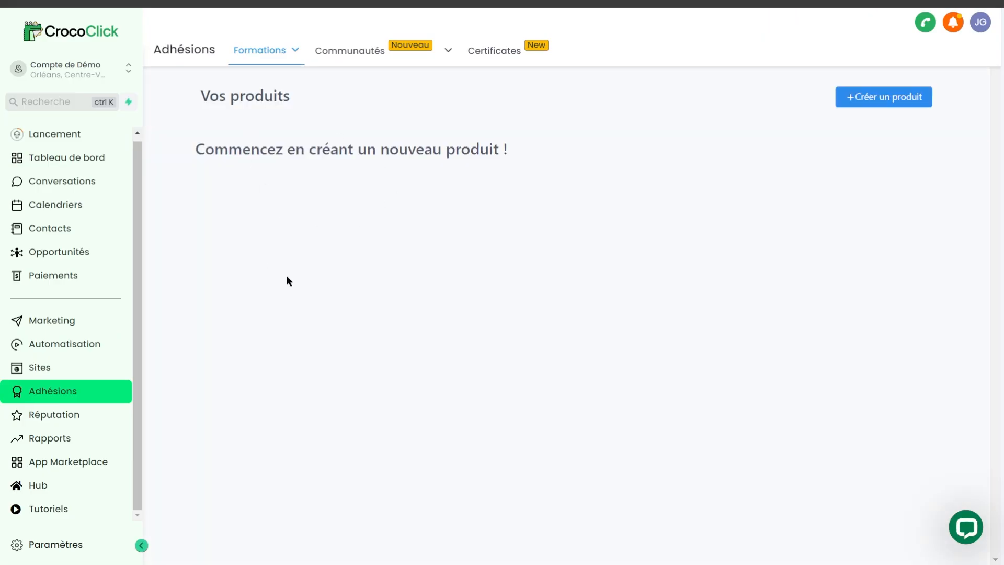
# Step: Create a product from scratch with the "Construisez le vôtre" template and name it "Ma Super Formation Test"
pyautogui.click(879, 103)
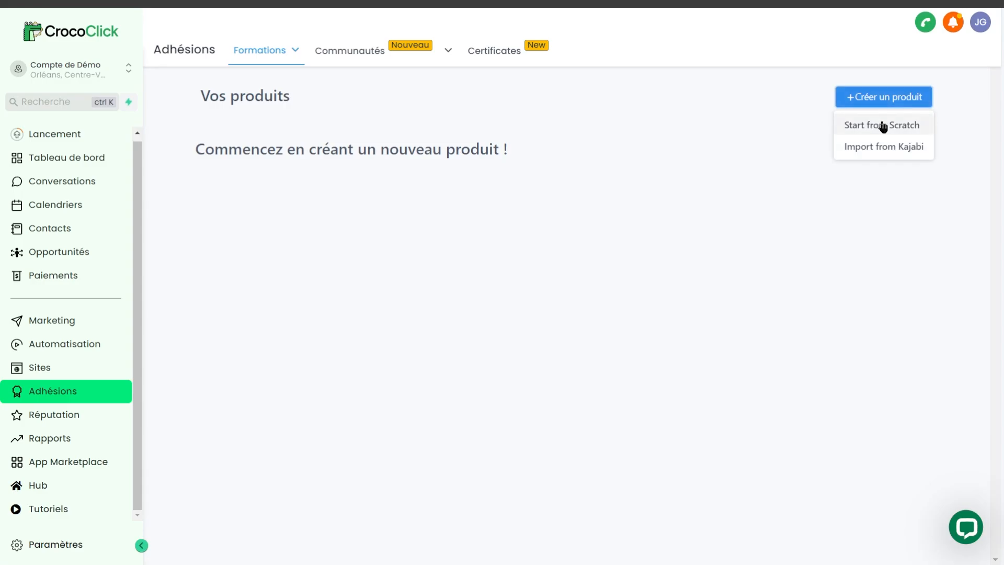
pyautogui.click(883, 126)
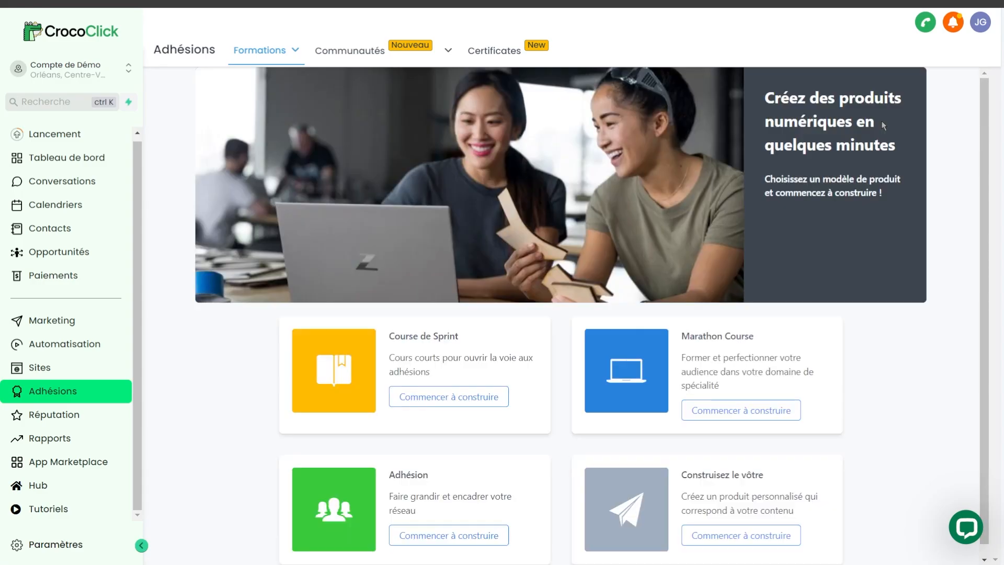
pyautogui.scroll(-1, 673, 316)
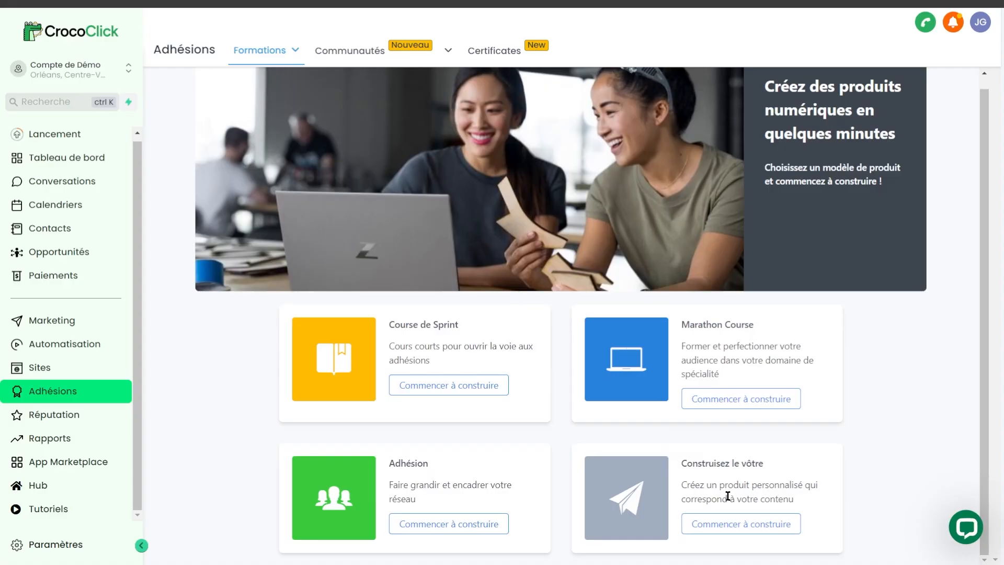
pyautogui.click(747, 524)
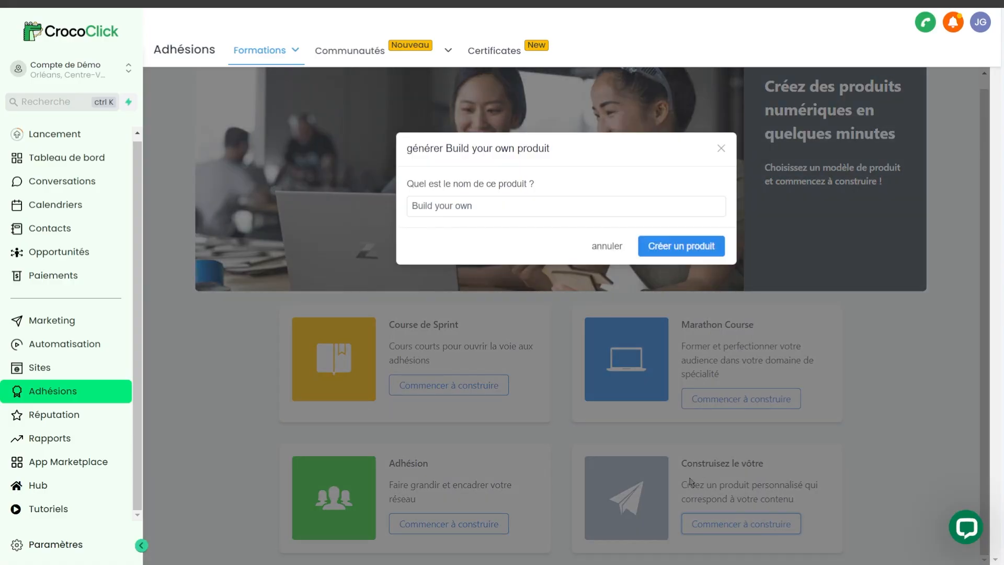
pyautogui.tripleClick(465, 206)
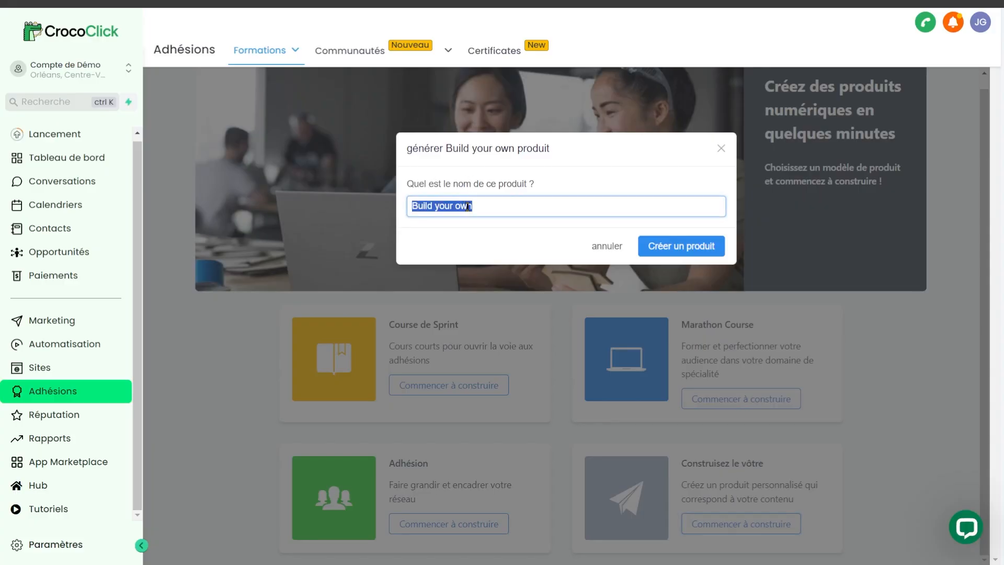
pyautogui.write('Ma Super Formation Test')
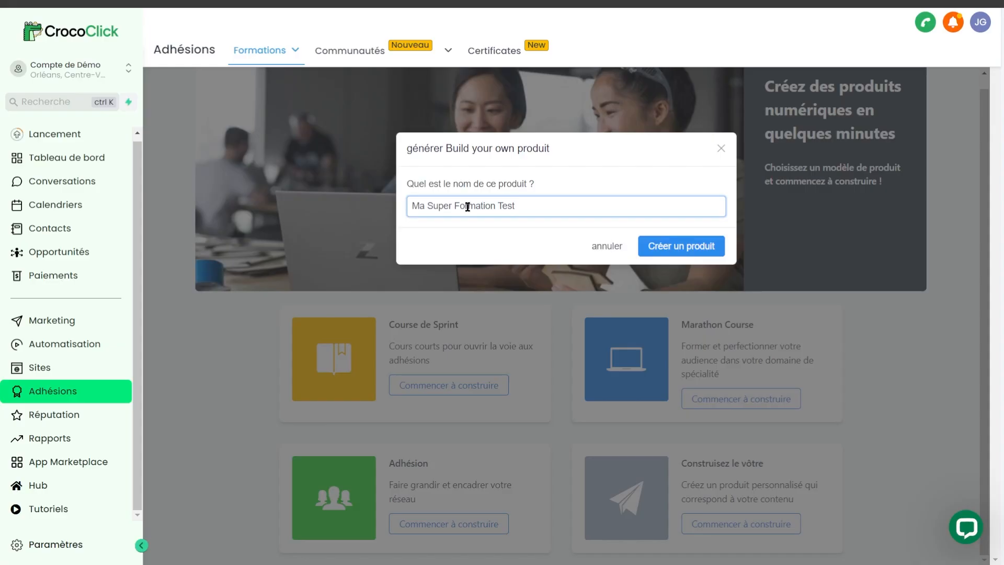
pyautogui.click(682, 245)
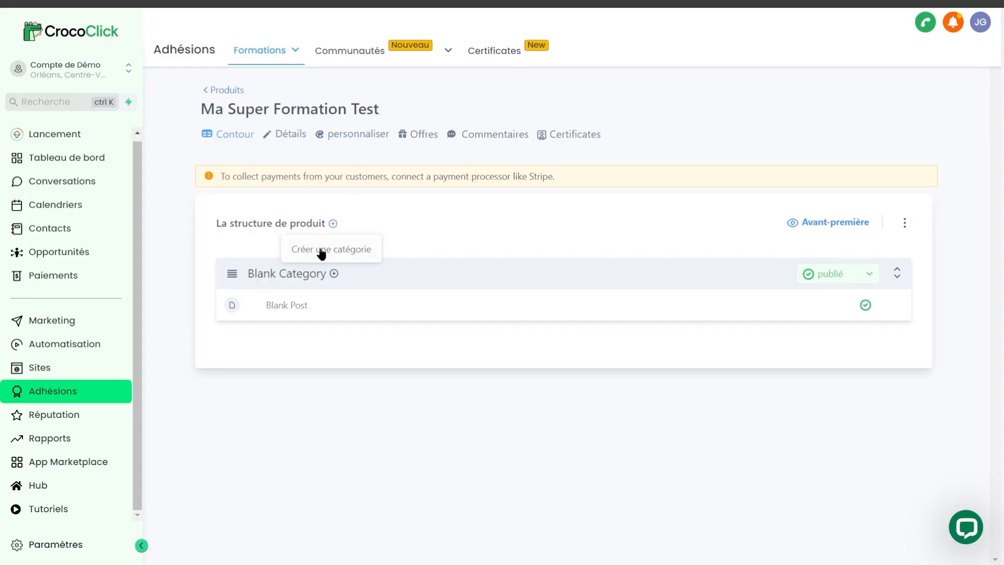
# Step: Add a category titled "Ma catégorie #2" to the product structure
pyautogui.click(343, 251)
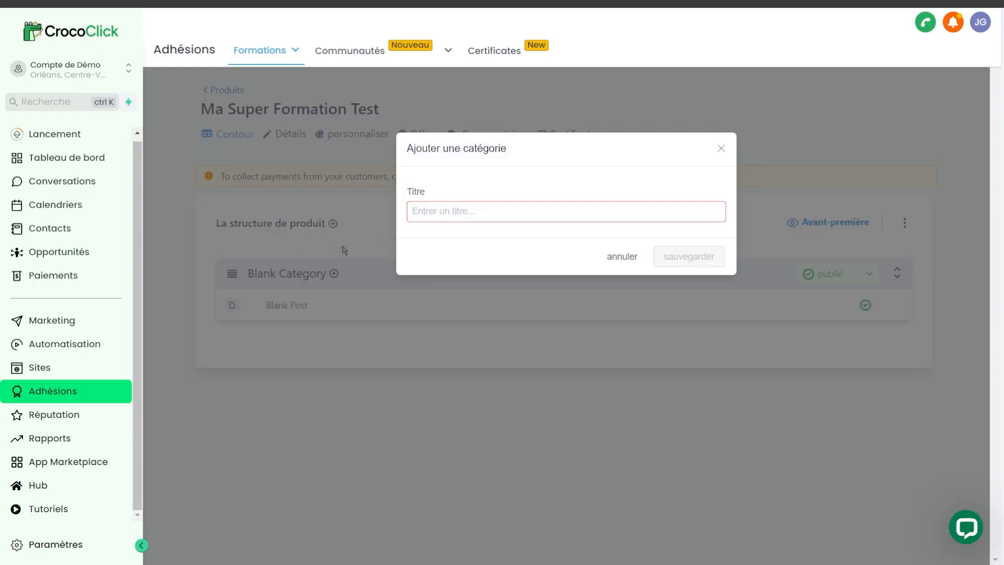
pyautogui.click(494, 218)
pyautogui.write('Ma ')
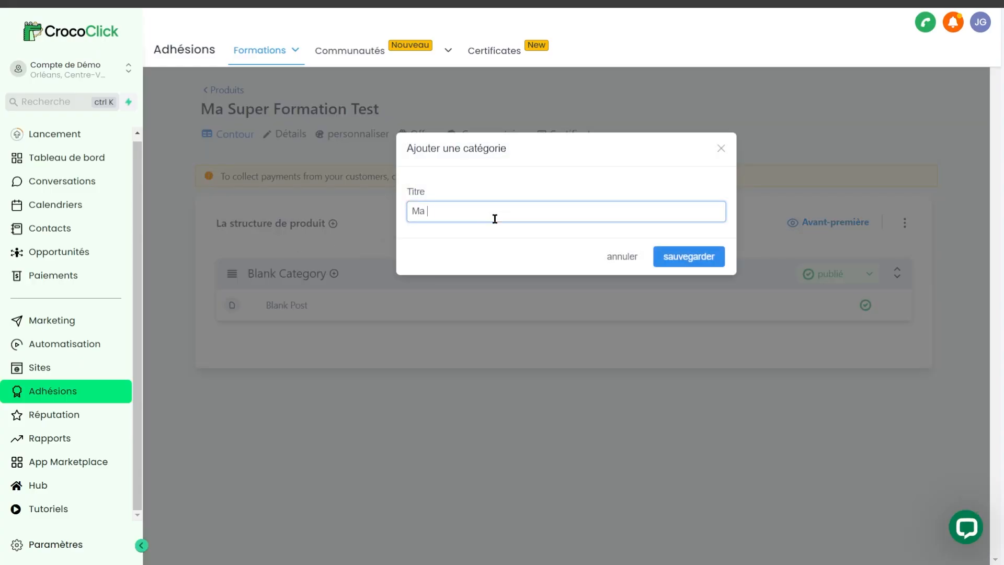
pyautogui.write('catégorie #2')
pyautogui.click(700, 261)
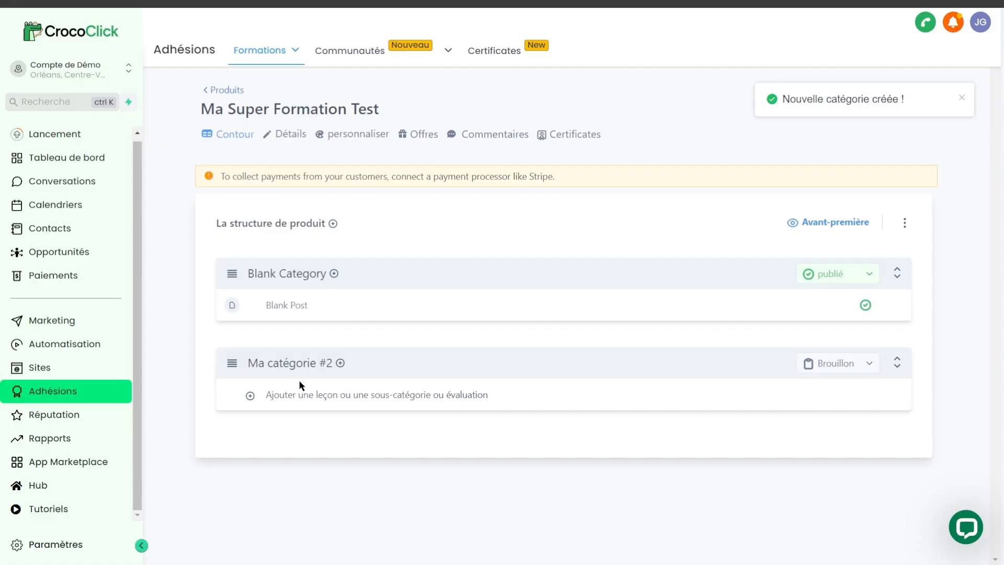
# Step: Add a lesson titled "Ma vidéo de cours #1" to the category "Ma catégorie #2"
pyautogui.click(303, 396)
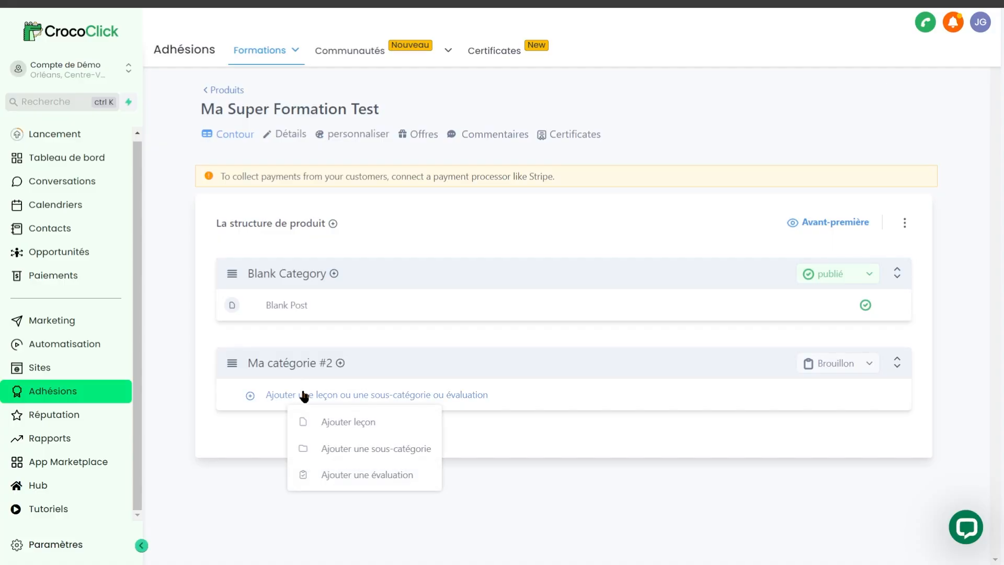
pyautogui.click(327, 426)
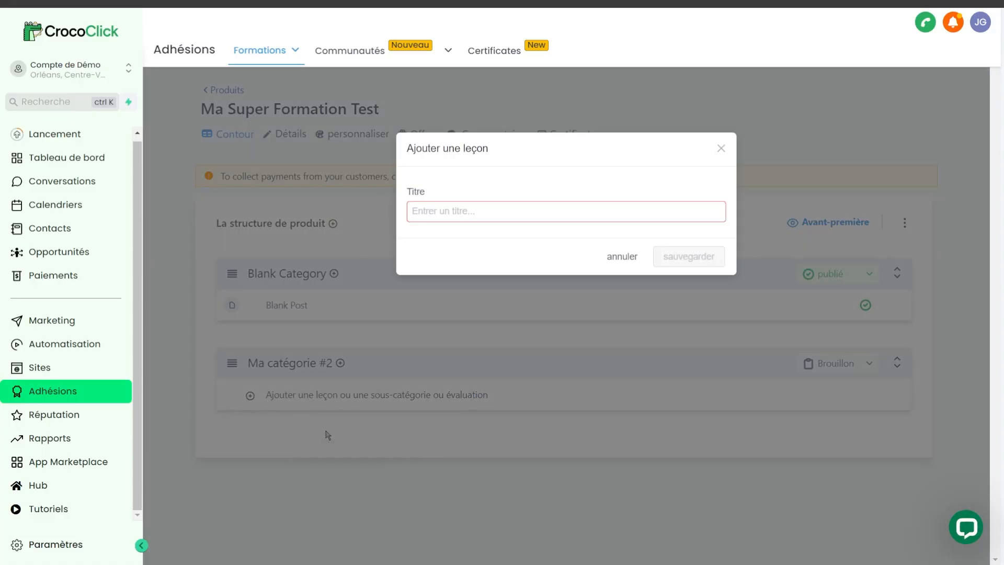
pyautogui.click(495, 219)
pyautogui.write('M')
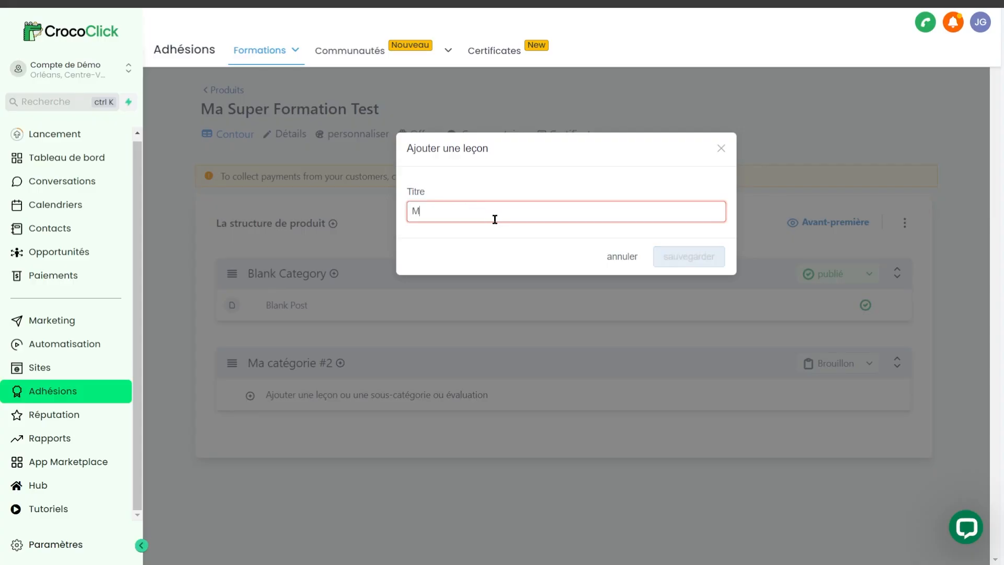
pyautogui.write('a vidéo de cours #1')
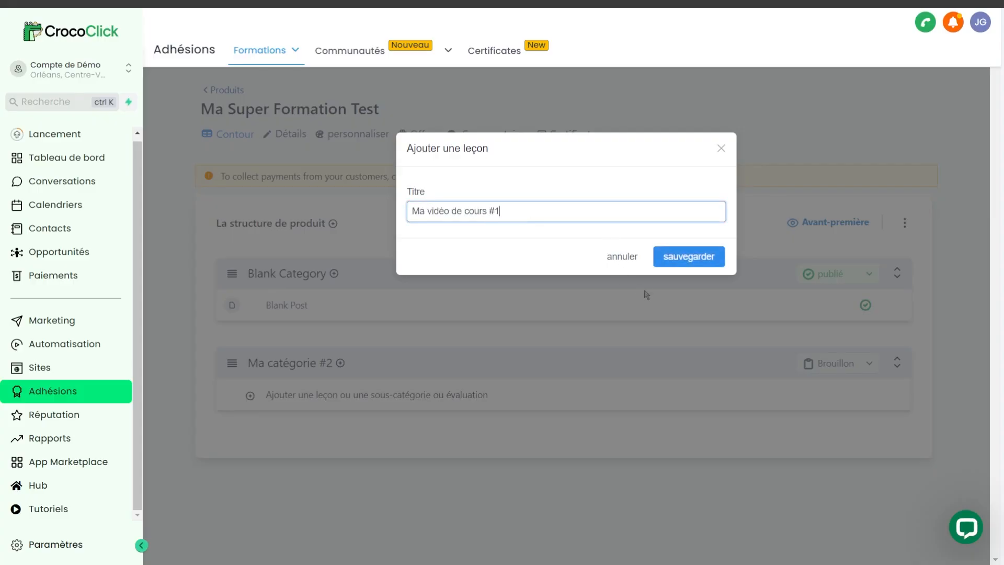
pyautogui.click(691, 254)
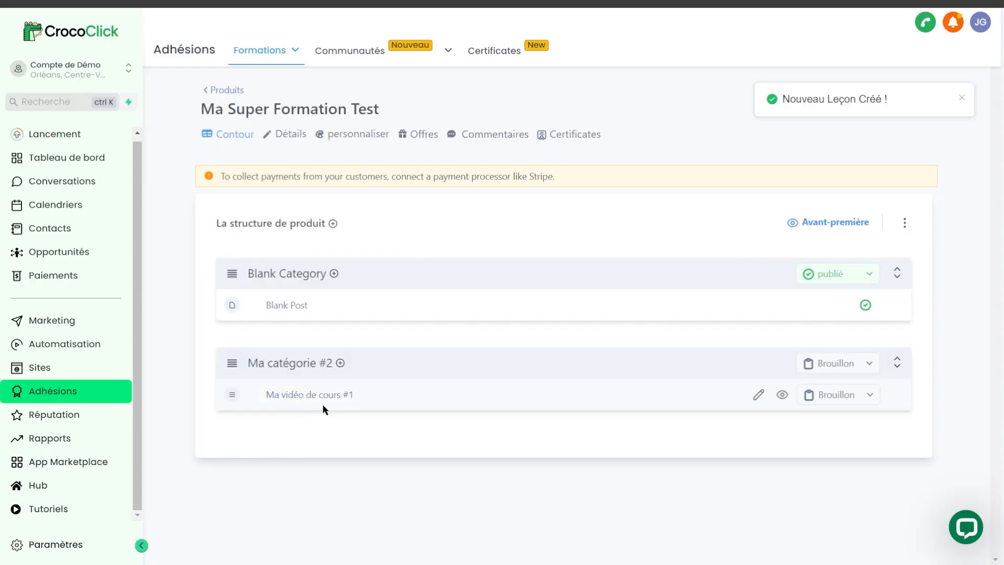
# Step: Add a subcategory titled "Ma sous catégorie" to "Ma catégorie #2"
pyautogui.click(341, 363)
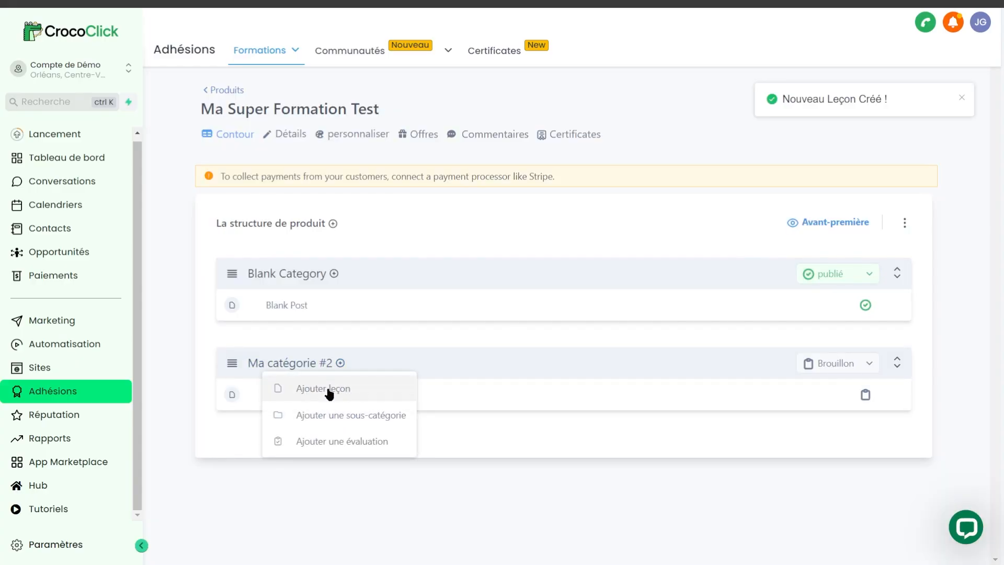
pyautogui.click(344, 415)
pyautogui.write('Ma sou')
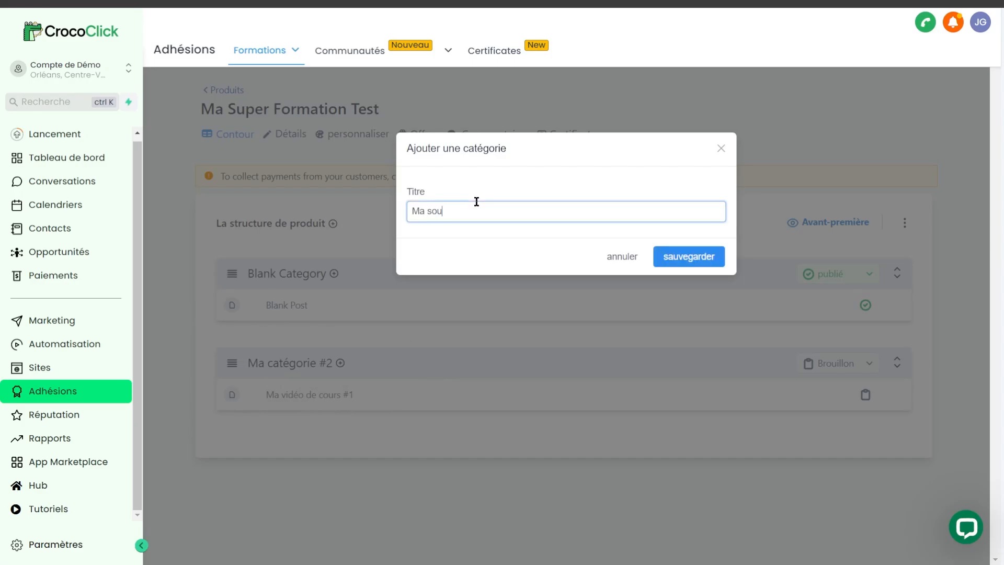
pyautogui.write('s catégorie')
pyautogui.press('Return')
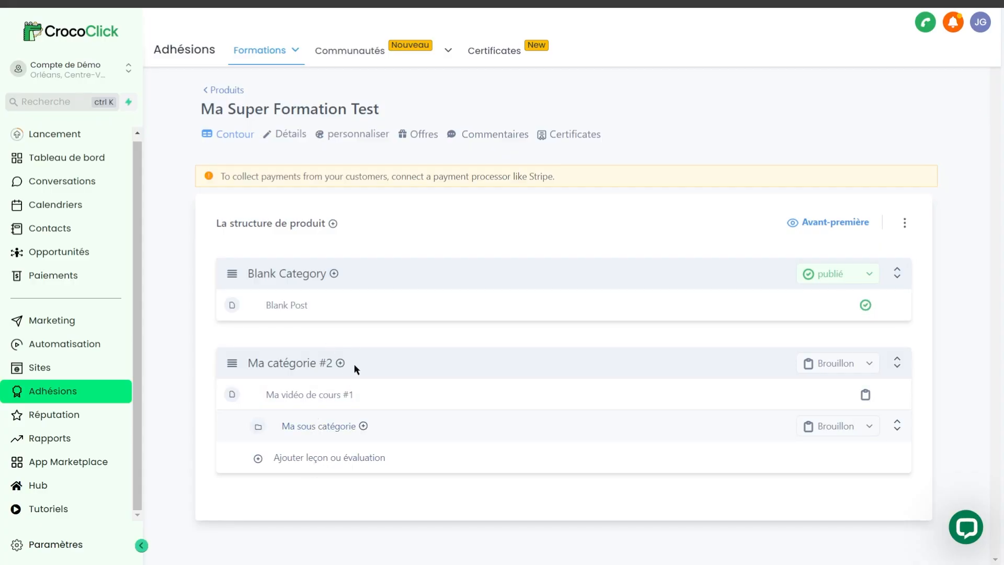
# Step: Add a Quiz evaluation titled "Mon super Quiz" to "Ma catégorie #2" and move it into the subcategory "Ma sous catégorie"
pyautogui.click(341, 363)
pyautogui.click(340, 439)
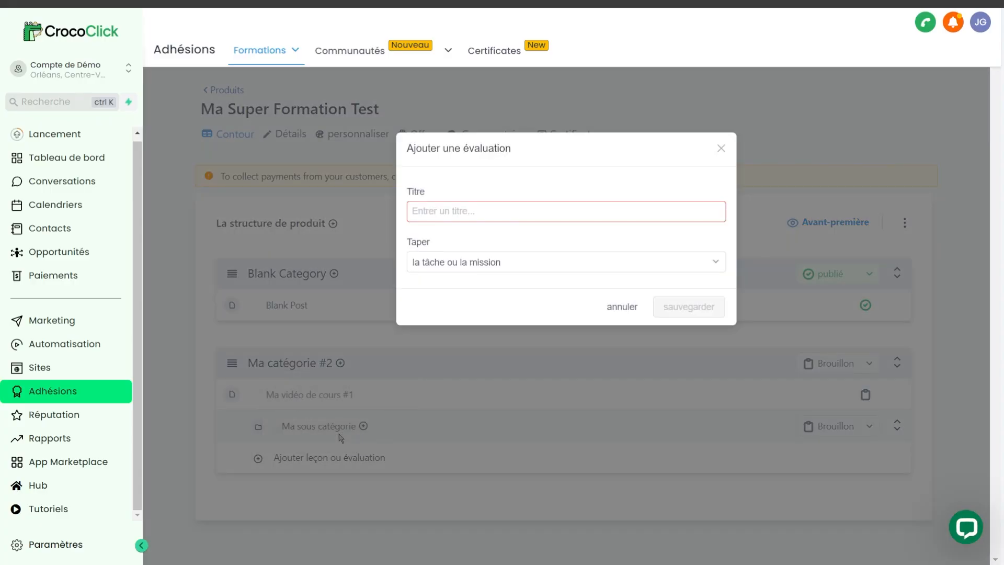
pyautogui.click(481, 268)
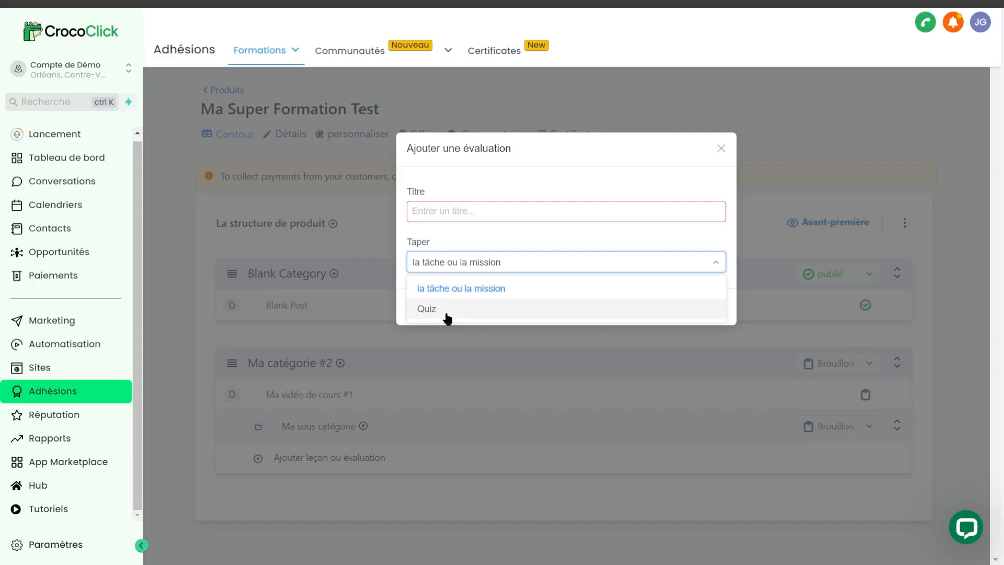
pyautogui.click(446, 315)
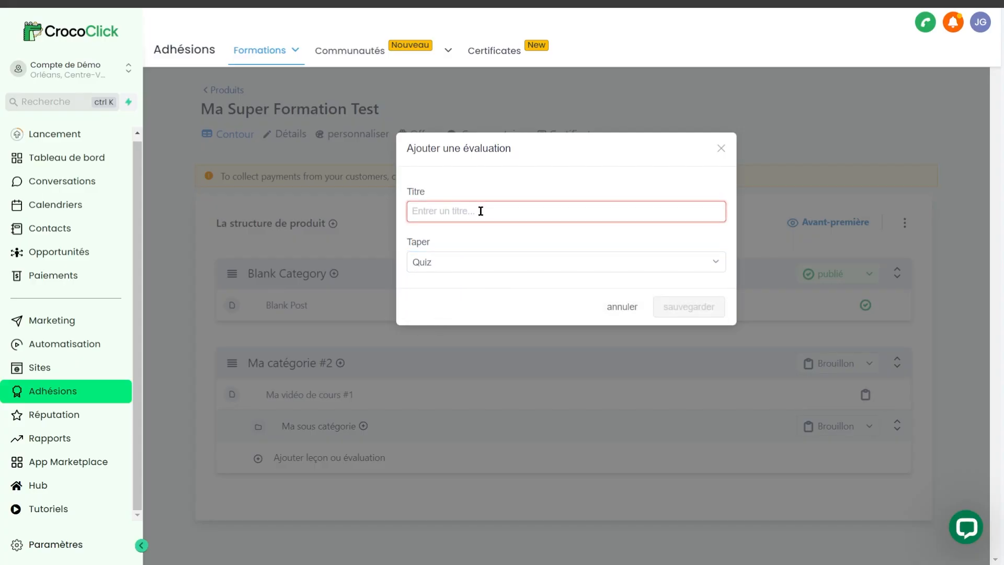
pyautogui.write('Mon super Quiz')
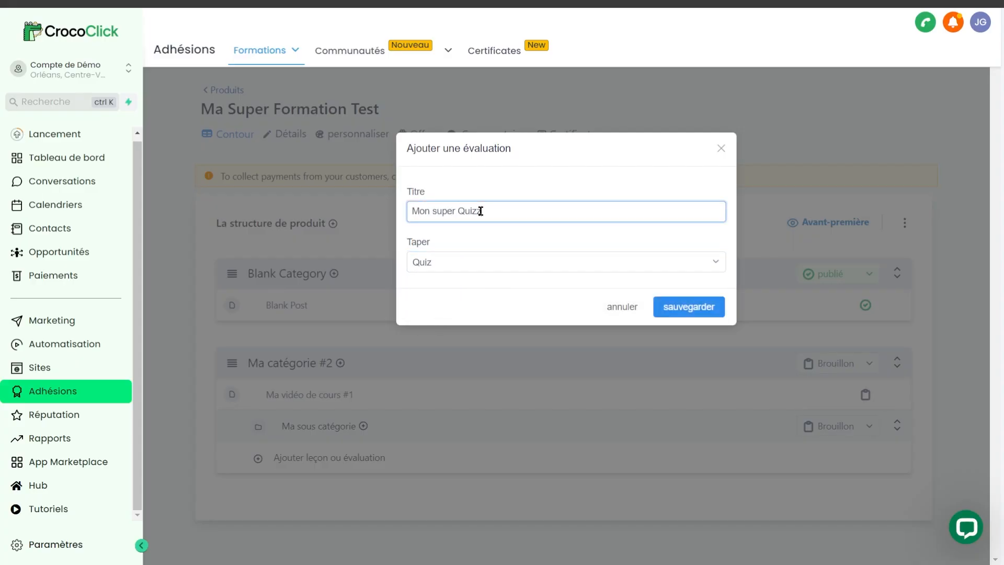
pyautogui.press('Return')
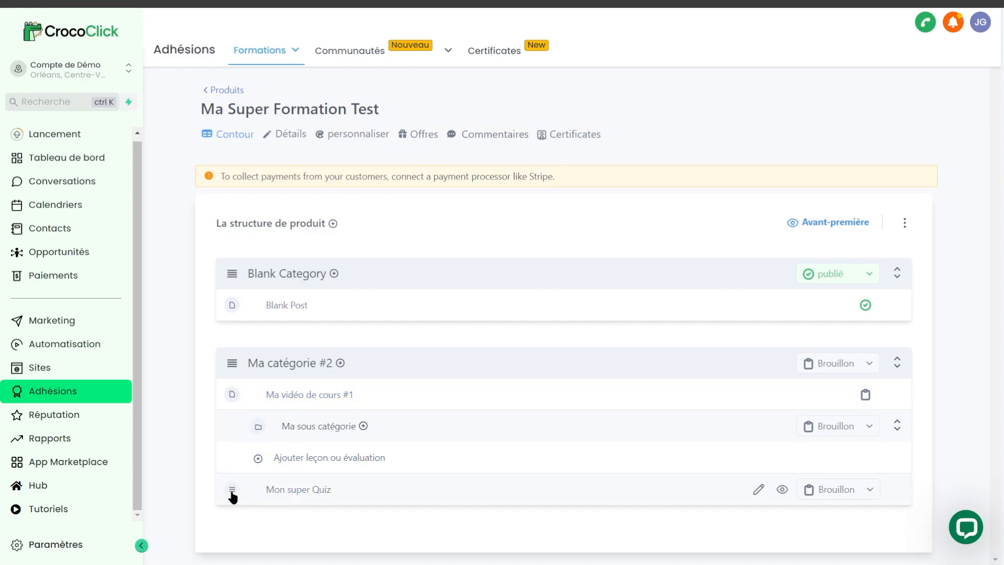
pyautogui.moveTo(231, 493); pyautogui.dragTo(284, 460)
pyautogui.moveTo(228, 493); pyautogui.dragTo(334, 465)
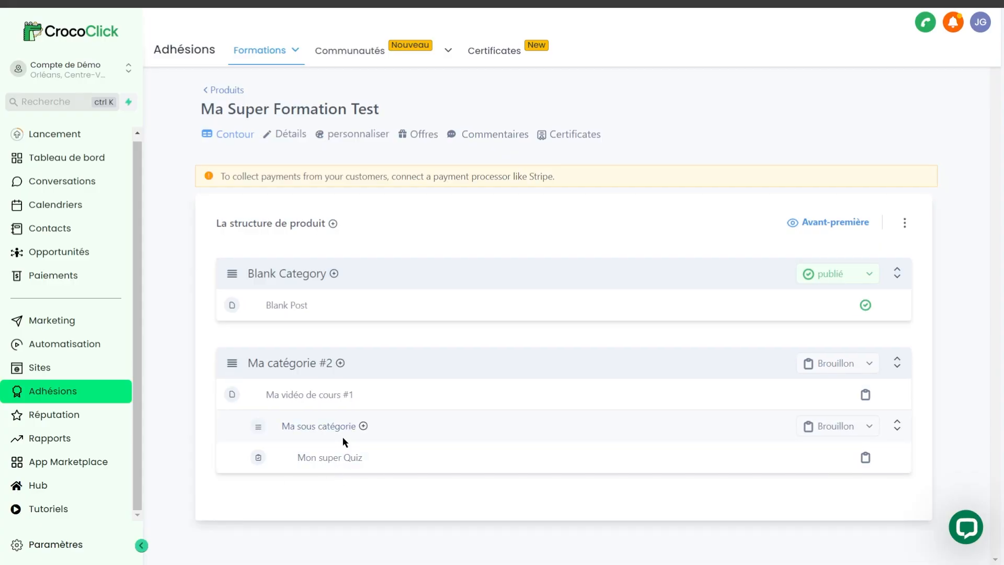
# Step: Add a lesson titled "Ma lecon #2" to the subcategory "Ma sous catégorie"
pyautogui.click(363, 426)
pyautogui.click(367, 449)
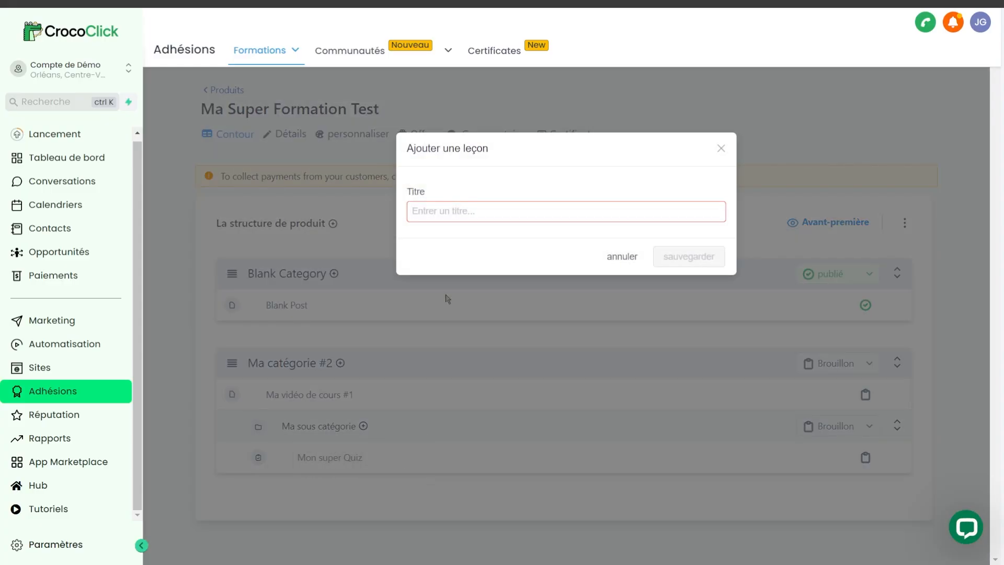
pyautogui.click(499, 210)
pyautogui.write('Ma lecon')
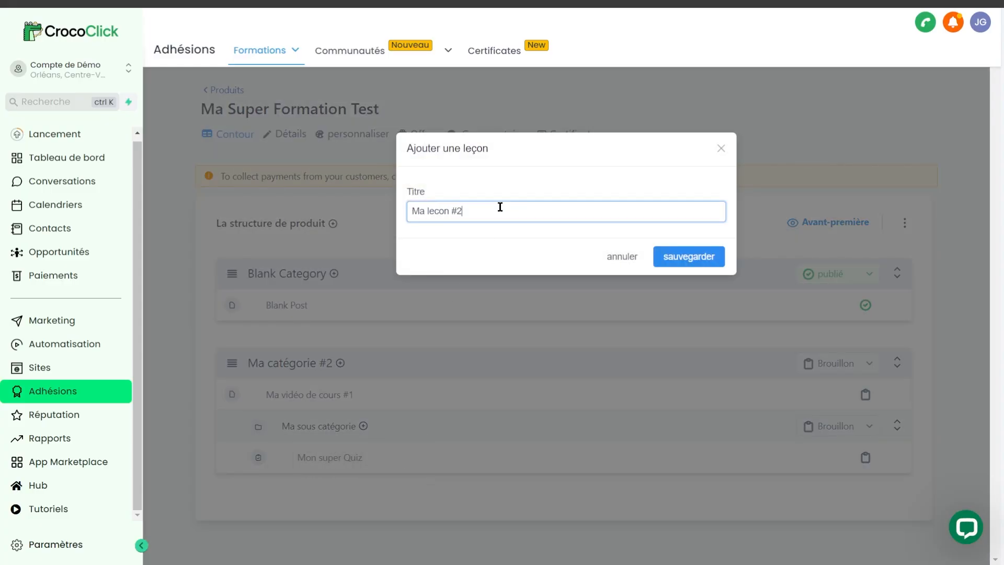
pyautogui.write(' #2')
pyautogui.press('Return')
# Step: Set the visibility of "Blank Category" to filtrage with a drip delay of 10 days and save it
pyautogui.click(841, 273)
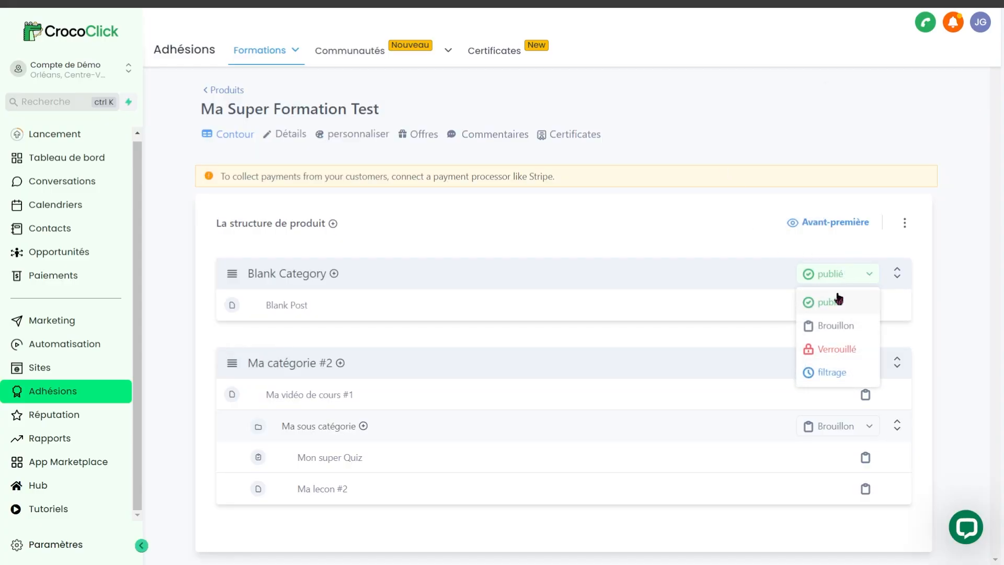
pyautogui.click(831, 372)
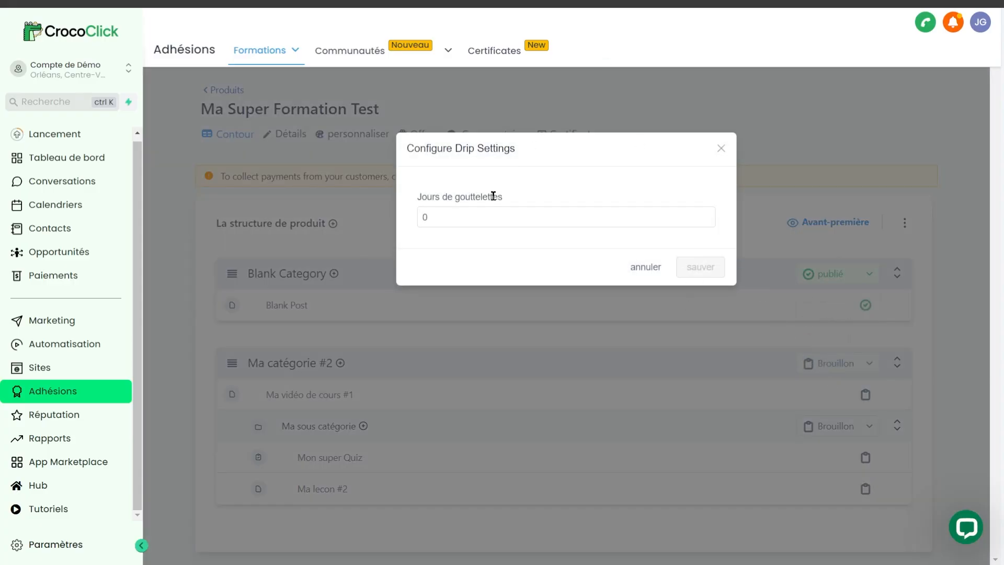
pyautogui.doubleClick(448, 216)
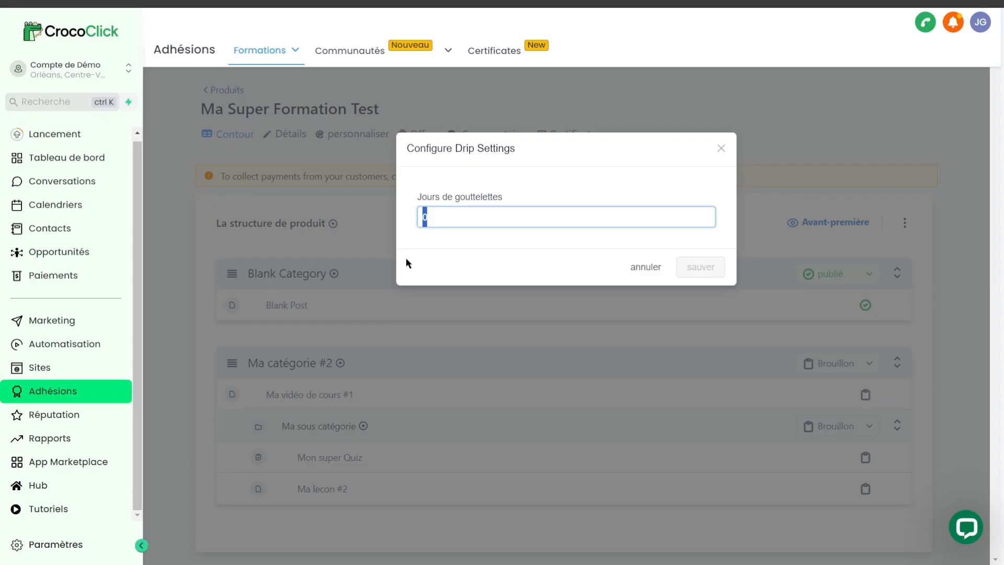
pyautogui.write('10')
pyautogui.click(701, 267)
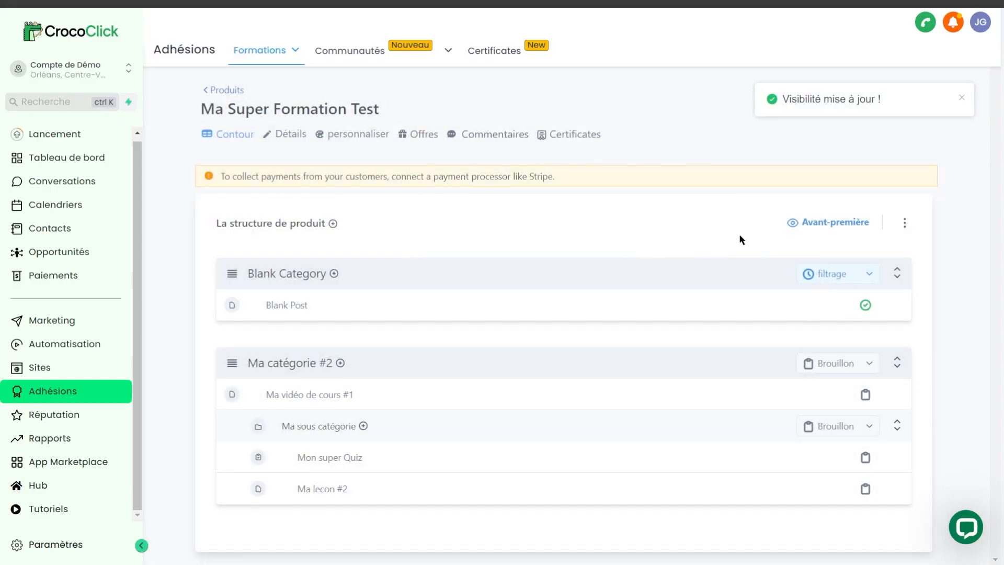
# Step: Open the lesson "Ma lecon #2" in "Ma sous catégorie" for editing
pyautogui.click(835, 363)
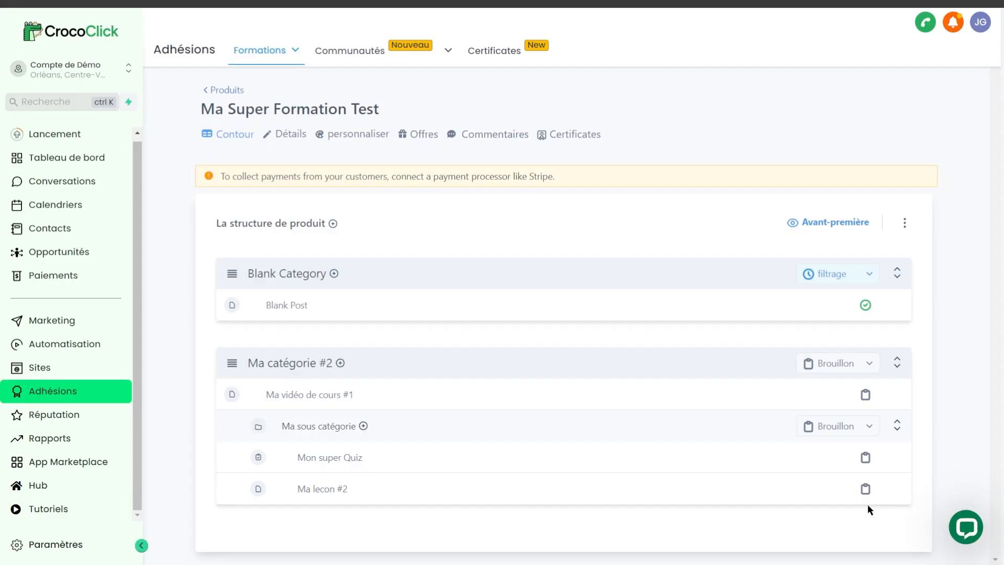
pyautogui.moveTo(862, 481)
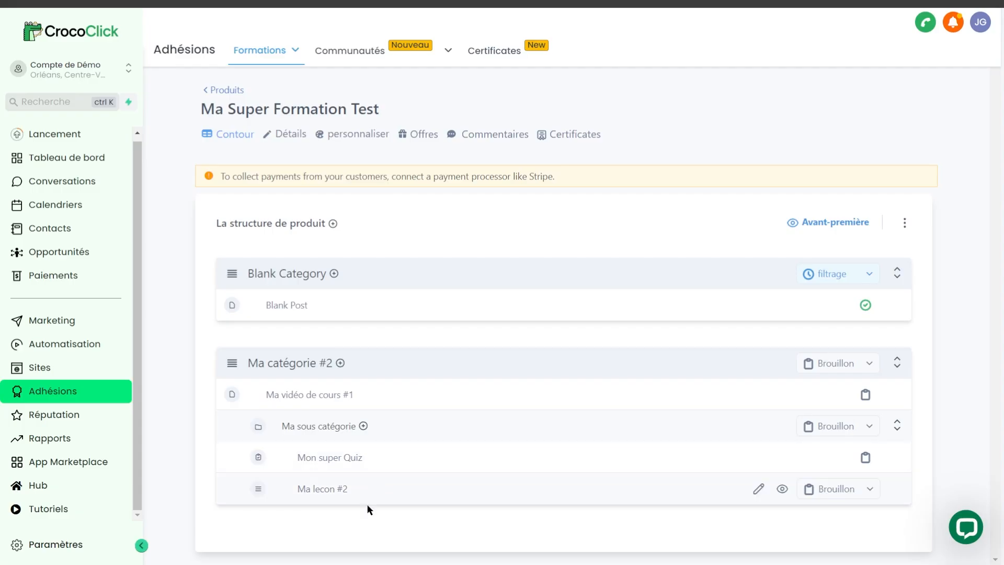
pyautogui.click(339, 457)
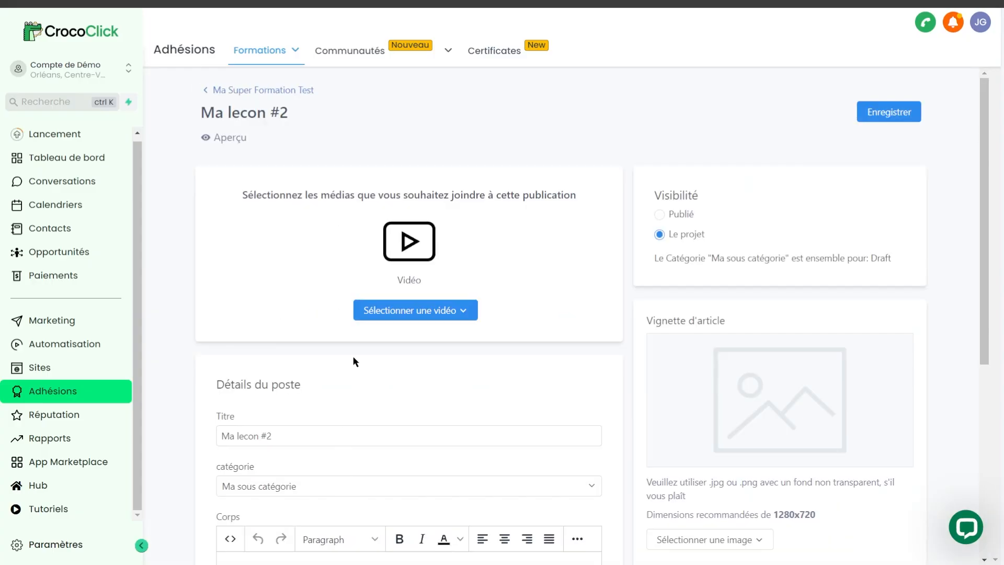
# Step: Upload a video to the lesson "Ma lecon #2" and upload the "Niveau 1 Maîtriser CrocoClick" image as its thumbnail
pyautogui.click(394, 312)
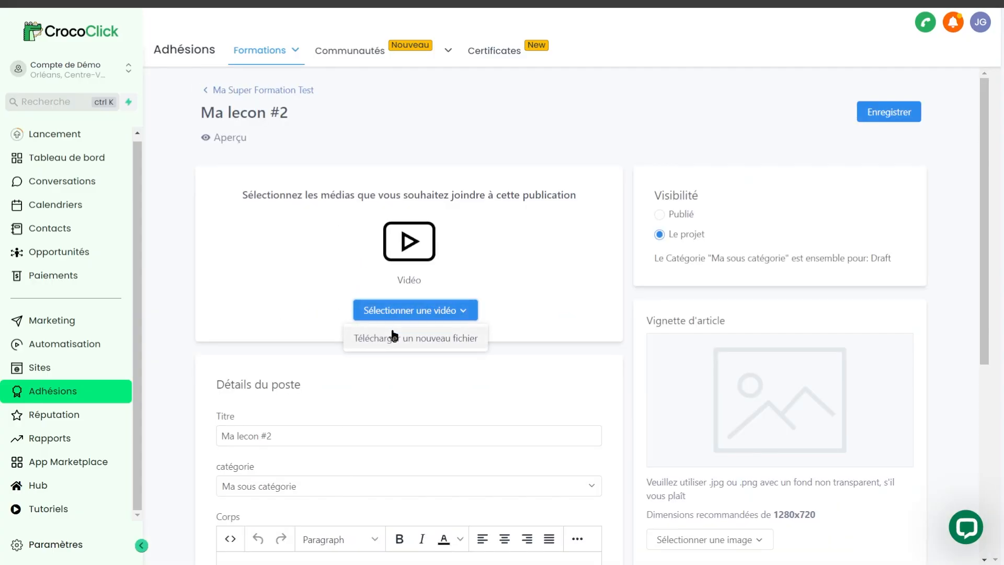
pyautogui.click(392, 335)
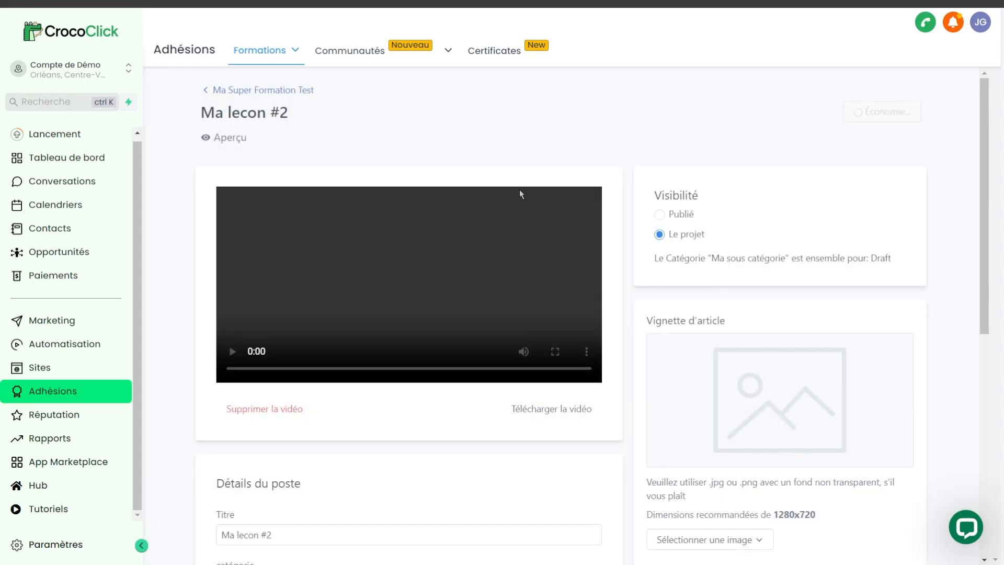
pyautogui.scroll(-2, 653, 418)
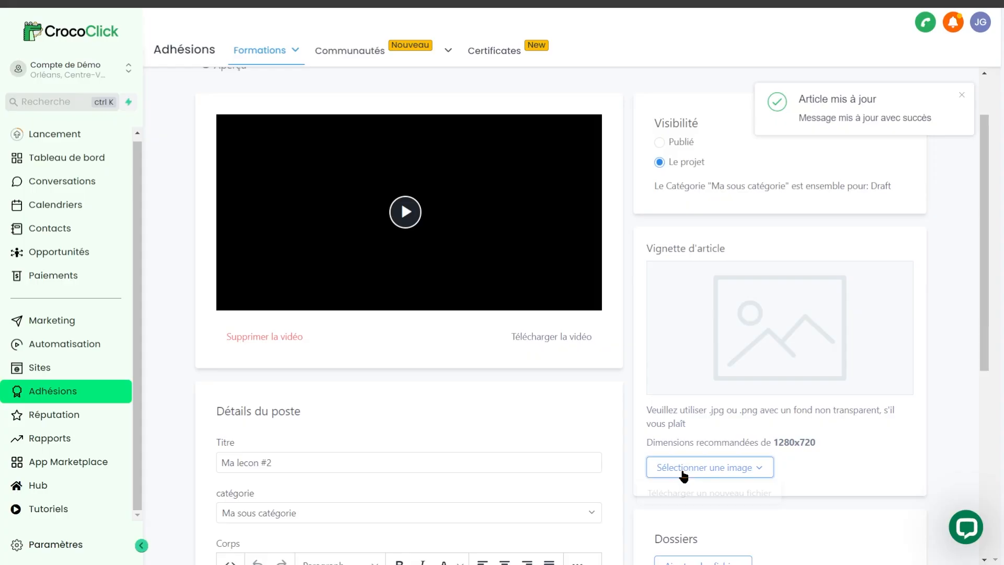
pyautogui.click(682, 470)
pyautogui.click(676, 492)
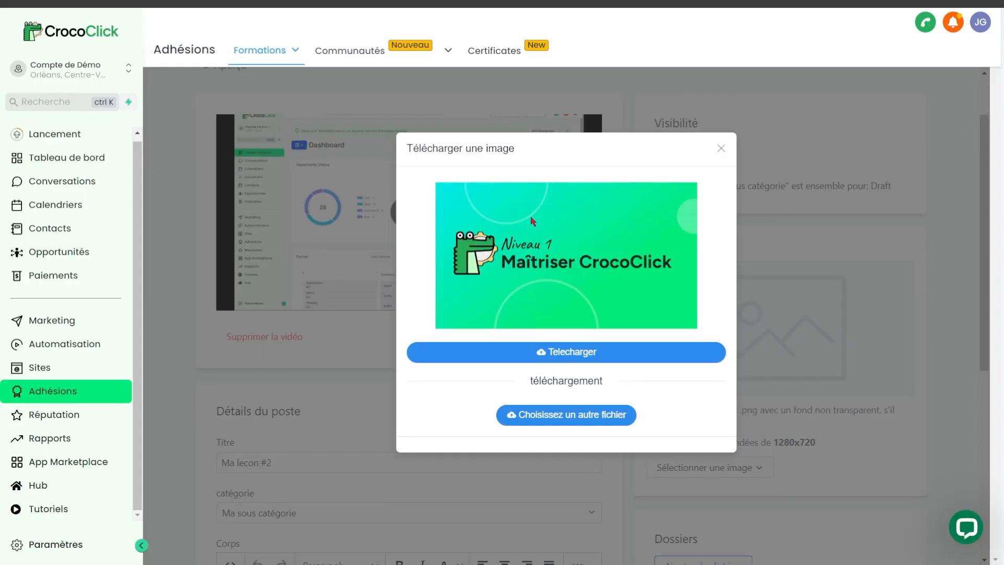
pyautogui.click(532, 355)
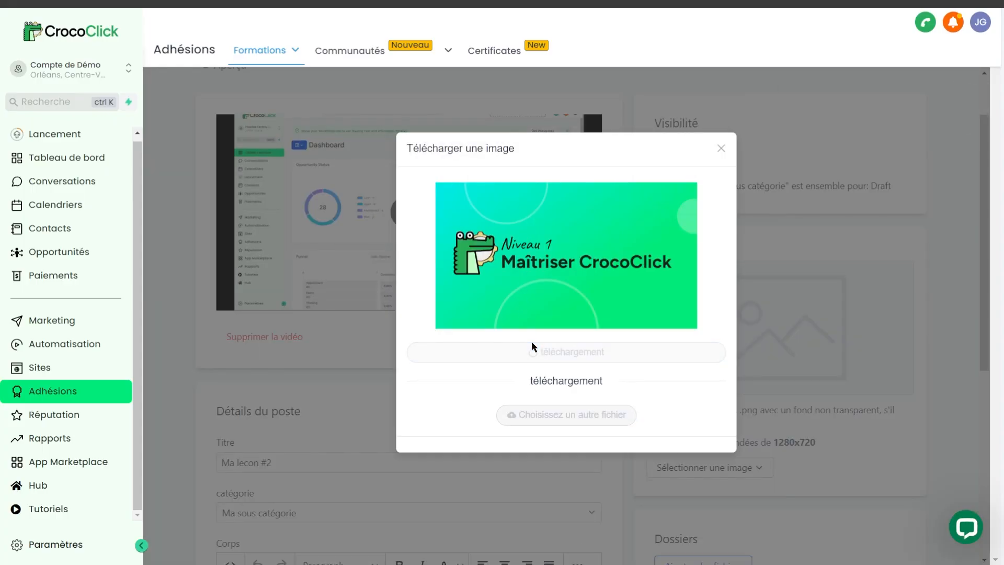
# Step: Write "fdv dfvfd" followed by two line breaks in the lesson body, and check its source code without editing it
pyautogui.scroll(-5, 165, 321)
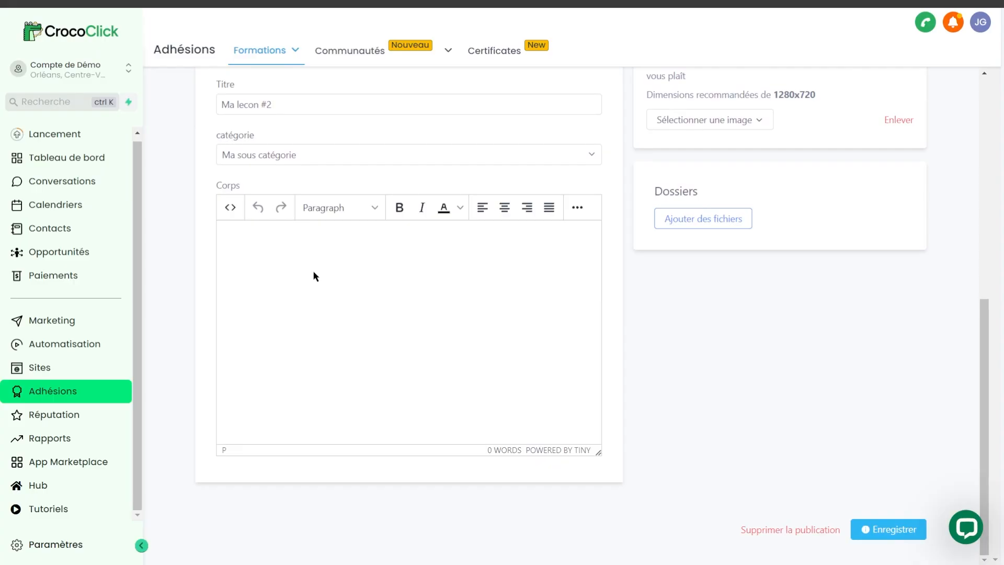
pyautogui.write('fdv dfvfd')
pyautogui.press('Return')
pyautogui.press('Return')
pyautogui.click(230, 207)
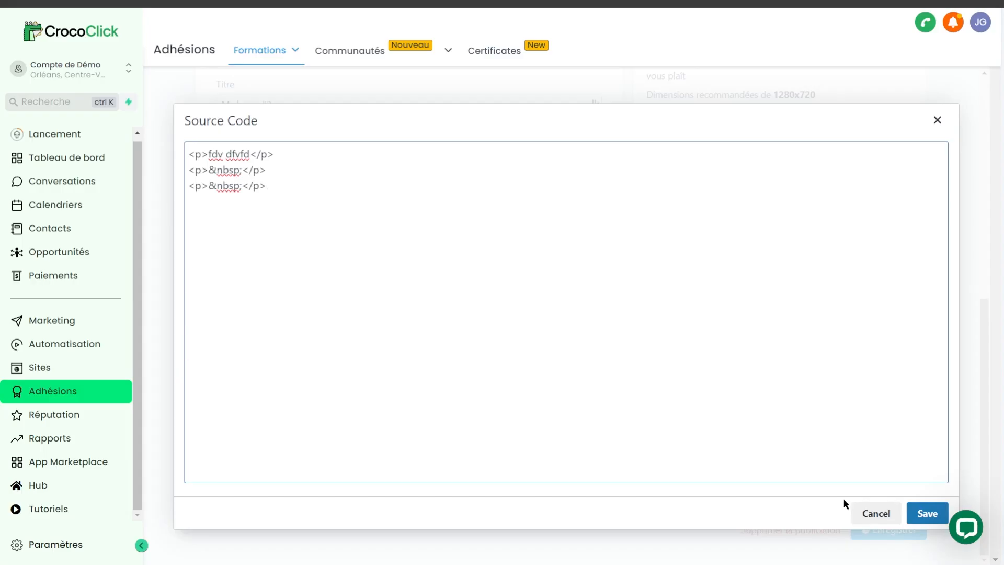
pyautogui.click(857, 516)
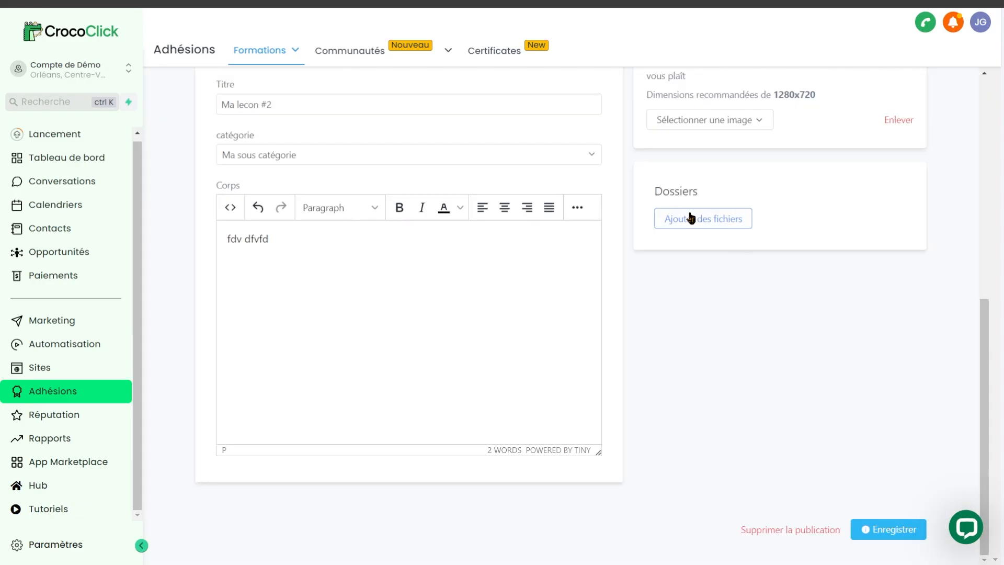
# Step: Attach the file "Fiche Récapitulative - Golden Offer.pdf" to the lesson
pyautogui.click(691, 218)
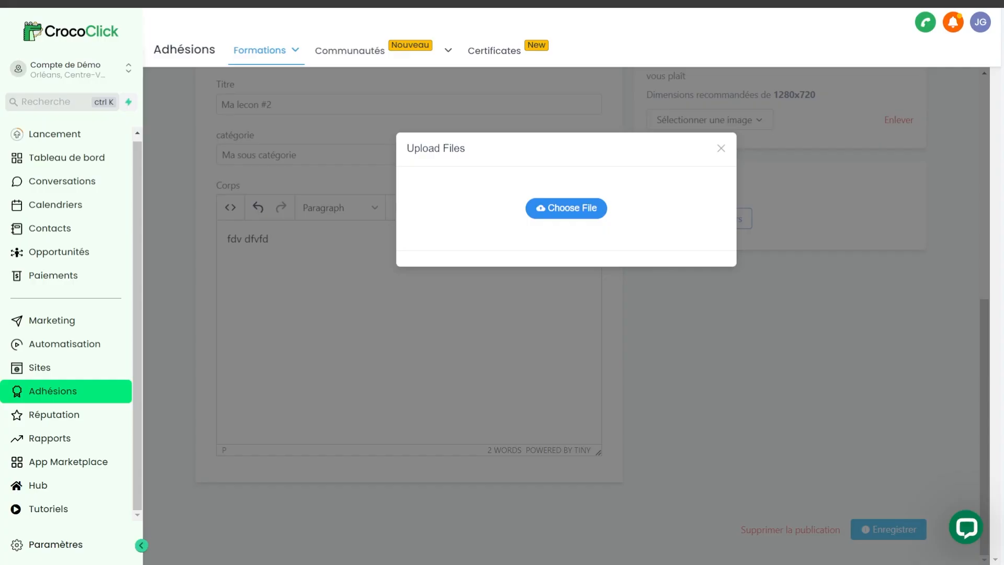
pyautogui.moveTo(566, 220); pyautogui.dragTo(544, 255)
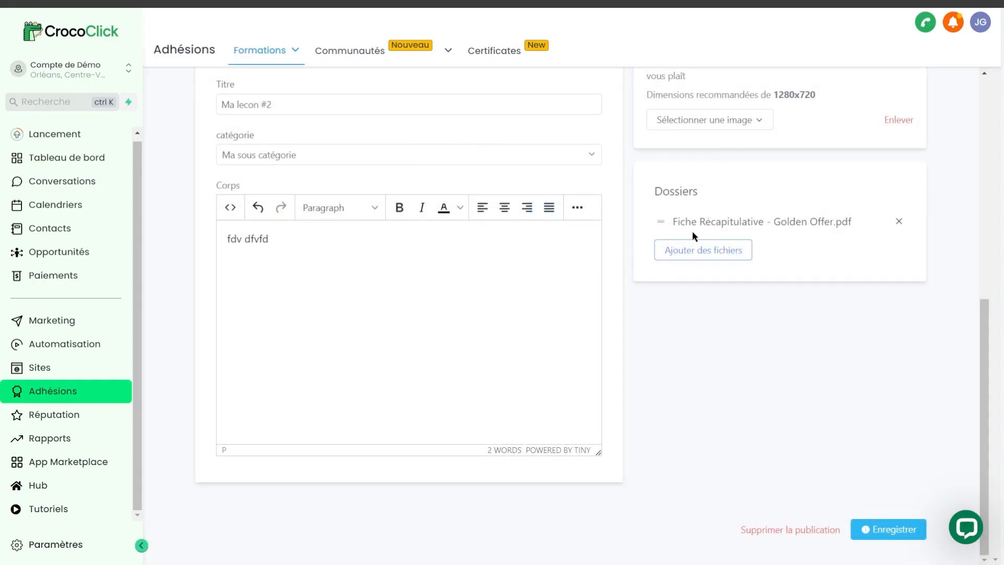
pyautogui.click(702, 250)
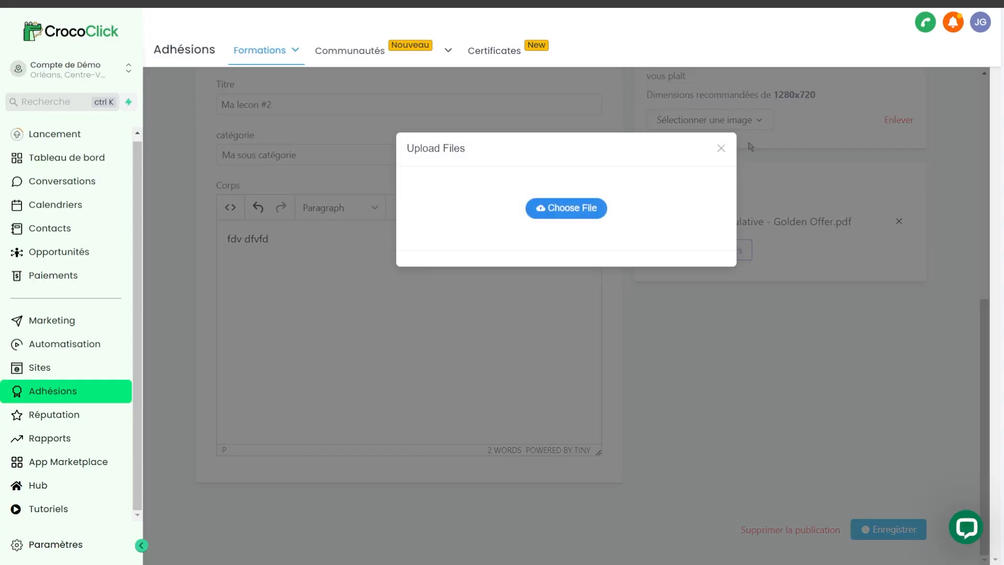
pyautogui.click(721, 148)
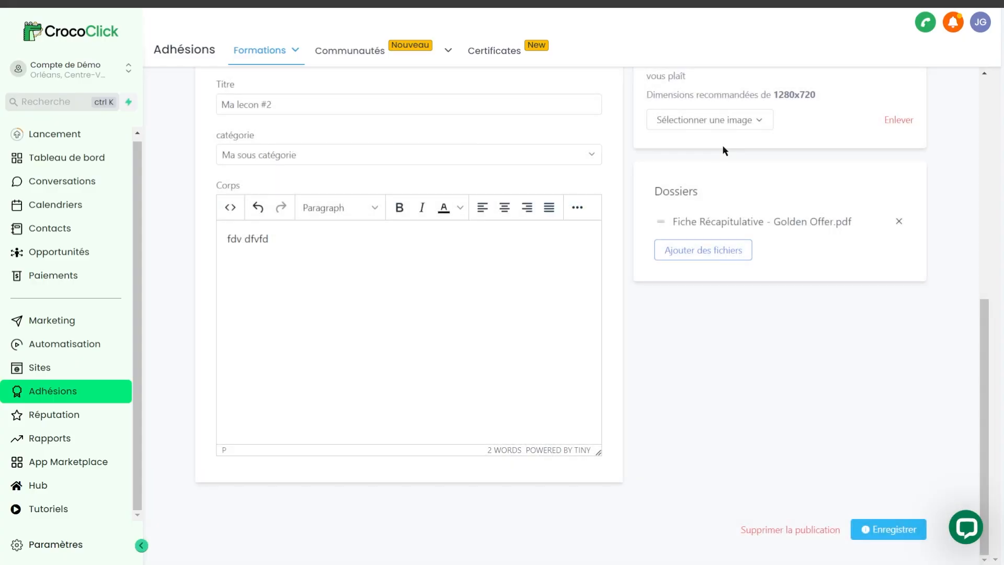
# Step: Set the visibility of "Ma lecon #2" to Publié, preview the lesson and save it
pyautogui.scroll(8, 722, 243)
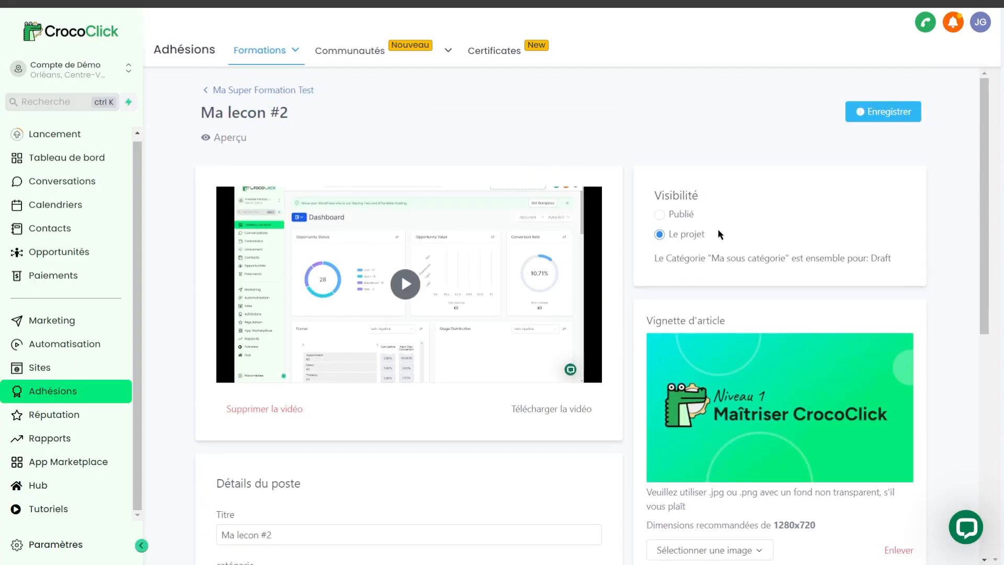
pyautogui.click(659, 215)
pyautogui.click(910, 108)
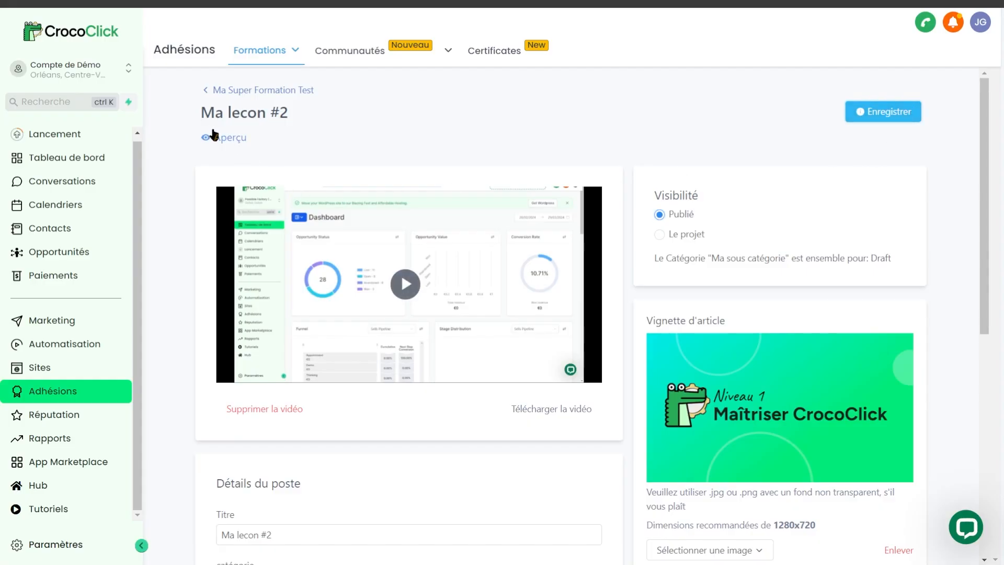
pyautogui.click(230, 138)
pyautogui.click(895, 117)
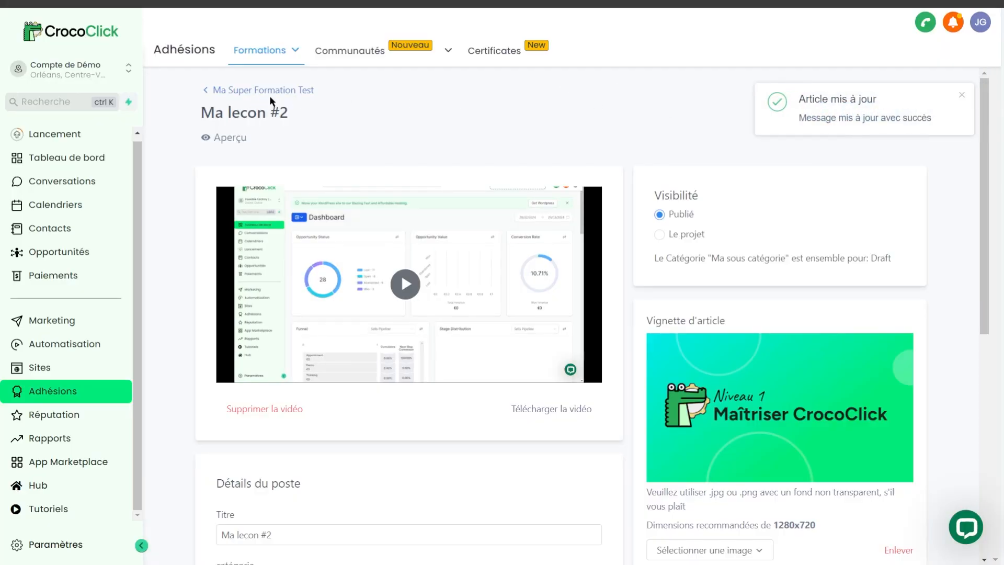
# Step: Open the details of "Ma Super Formation Test" and set the instructor header to "Enseignant" in the customization settings
pyautogui.click(237, 93)
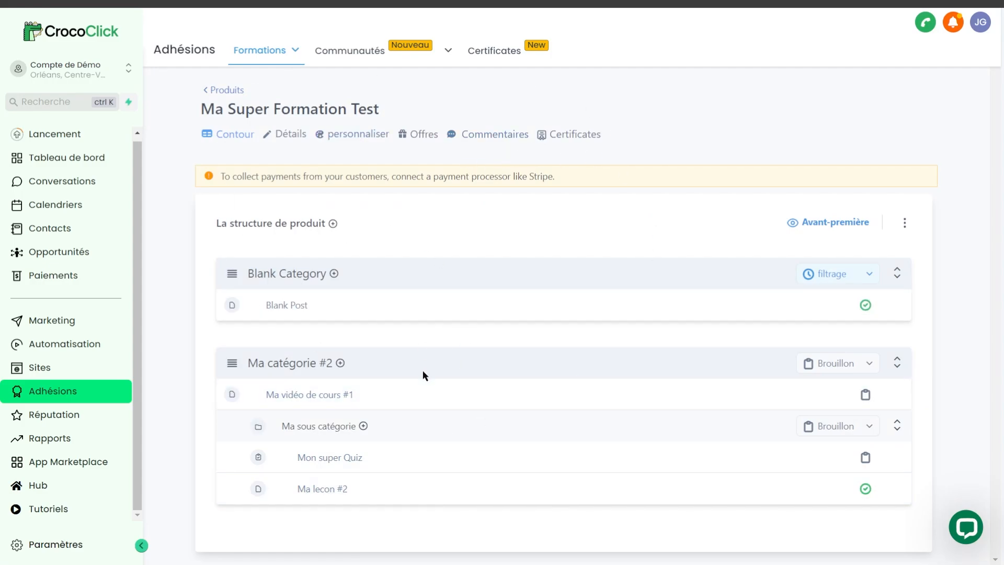
pyautogui.click(286, 142)
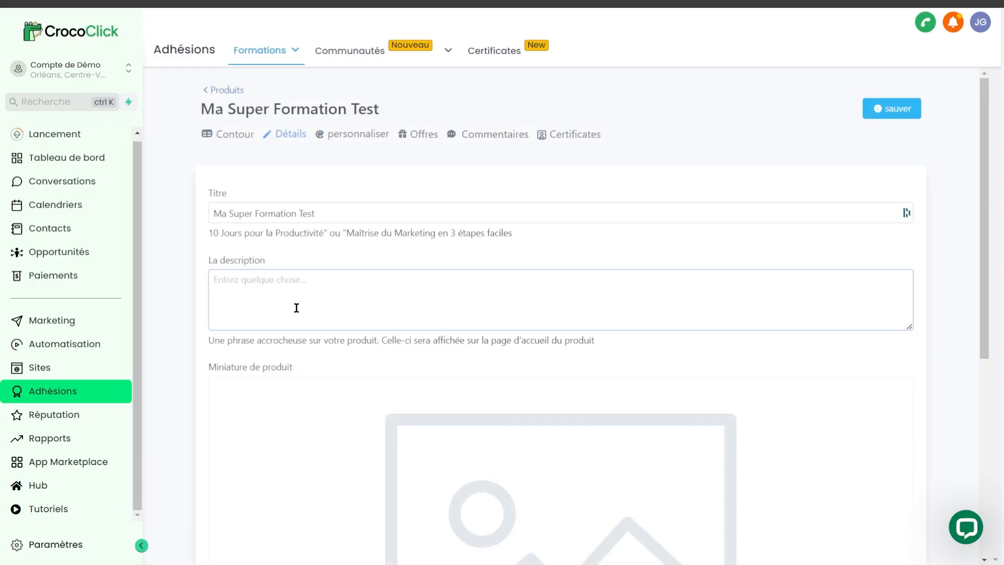
pyautogui.scroll(-2, 304, 324)
pyautogui.scroll(-4, 305, 324)
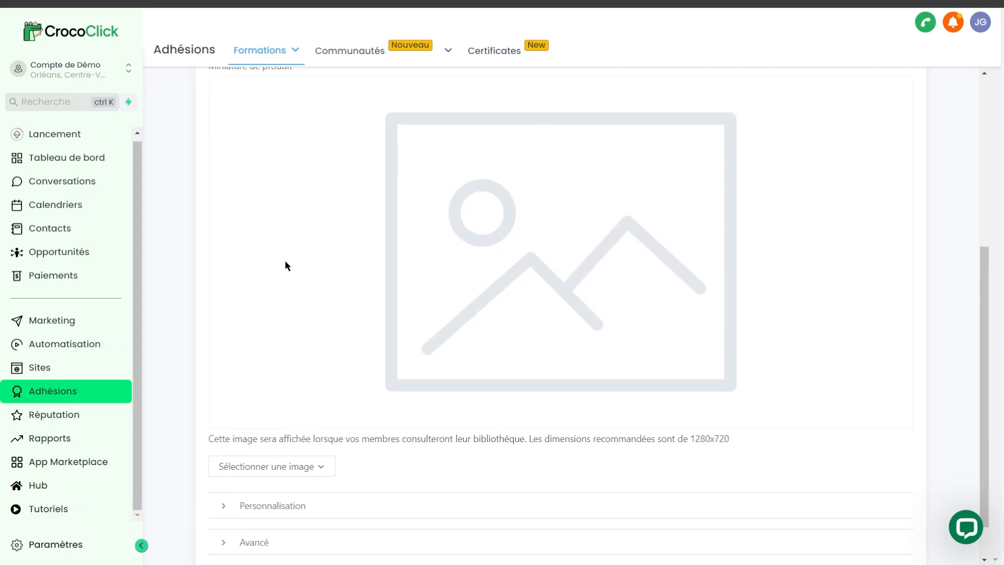
pyautogui.scroll(-1, 467, 380)
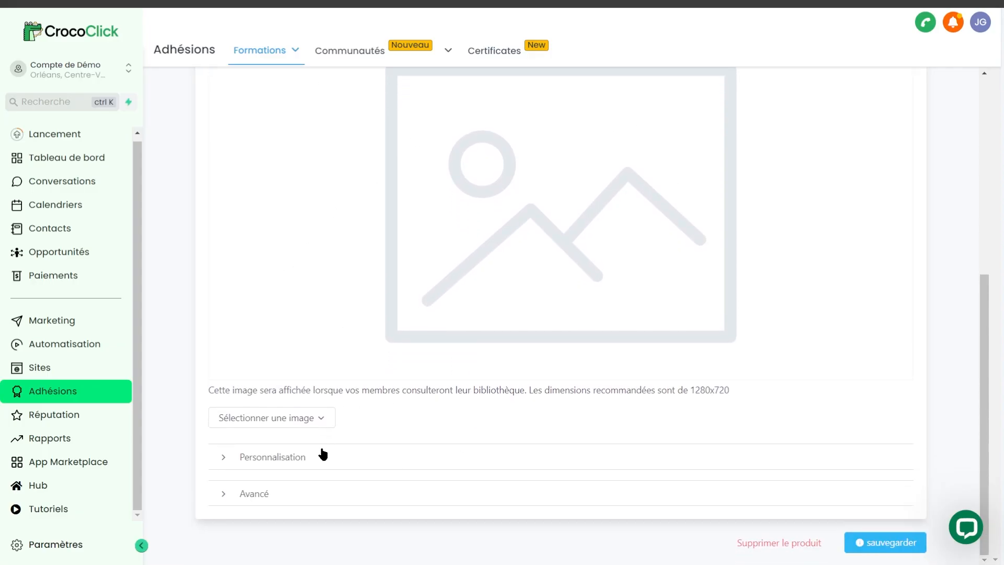
pyautogui.click(321, 457)
pyautogui.scroll(-3, 366, 460)
pyautogui.click(298, 358)
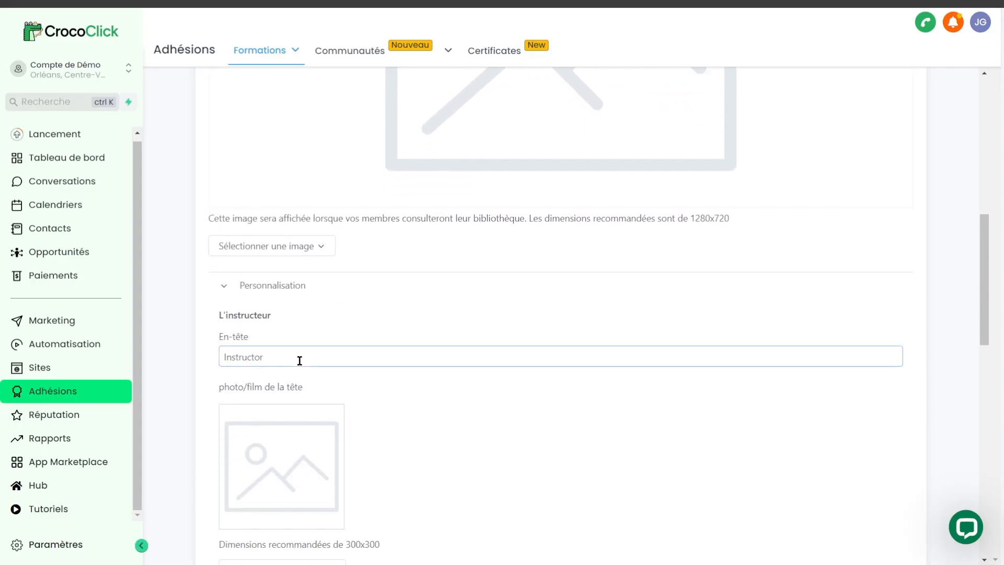
pyautogui.doubleClick(300, 360)
pyautogui.write('Ensei')
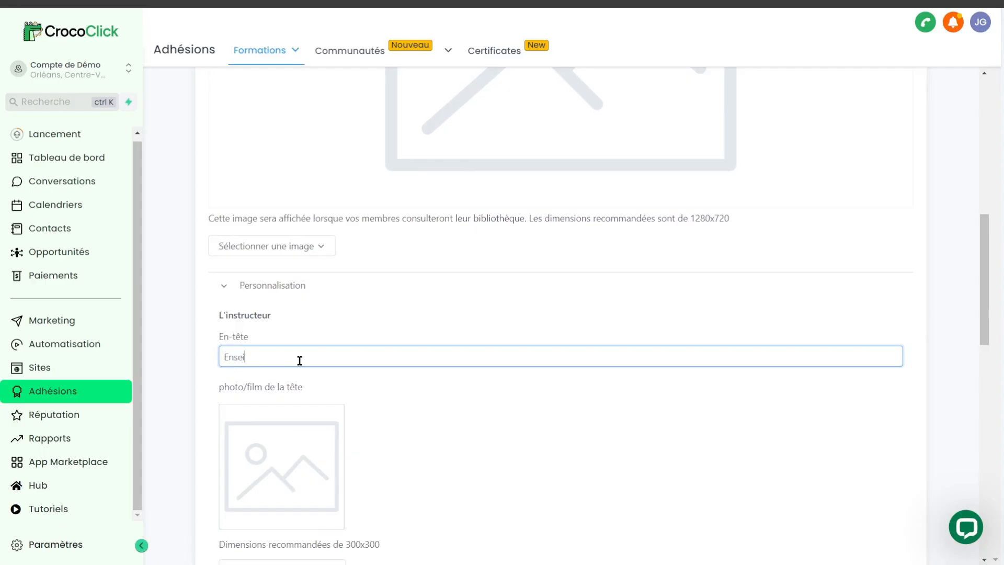
pyautogui.write('gnant')
pyautogui.click(495, 385)
# Step: Fill in the instructor's name and title with the placeholder text "zef" and the biography with "ezf"
pyautogui.scroll(-4, 495, 385)
pyautogui.scroll(-1, 419, 302)
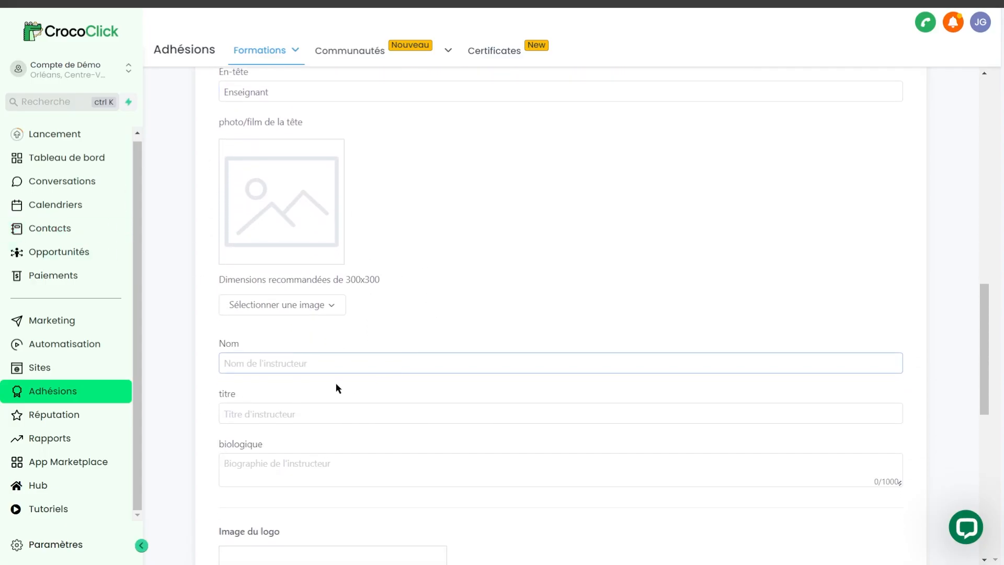
pyautogui.click(321, 365)
pyautogui.click(313, 414)
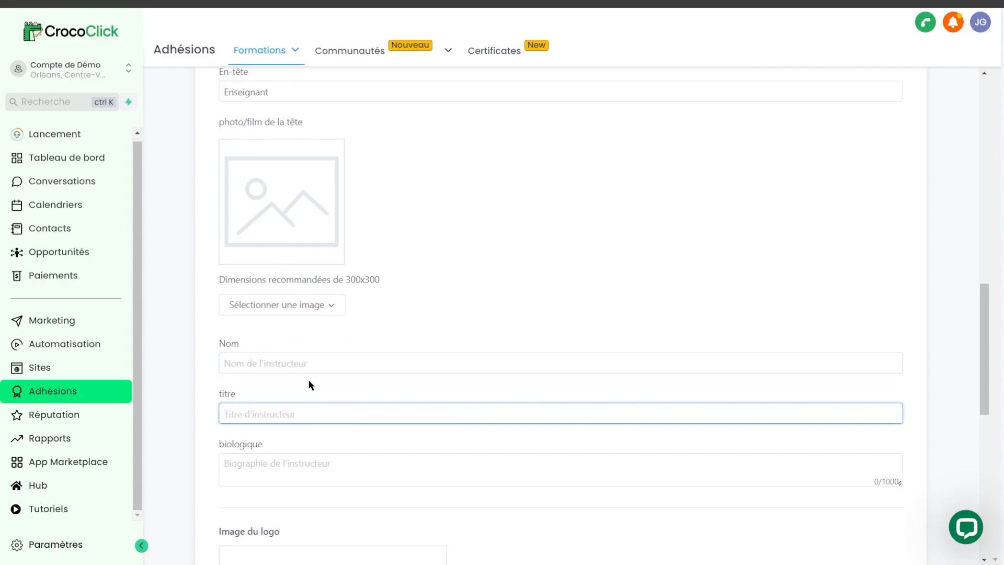
pyautogui.click(317, 362)
pyautogui.write('zef')
pyautogui.click(300, 415)
pyautogui.write('zef')
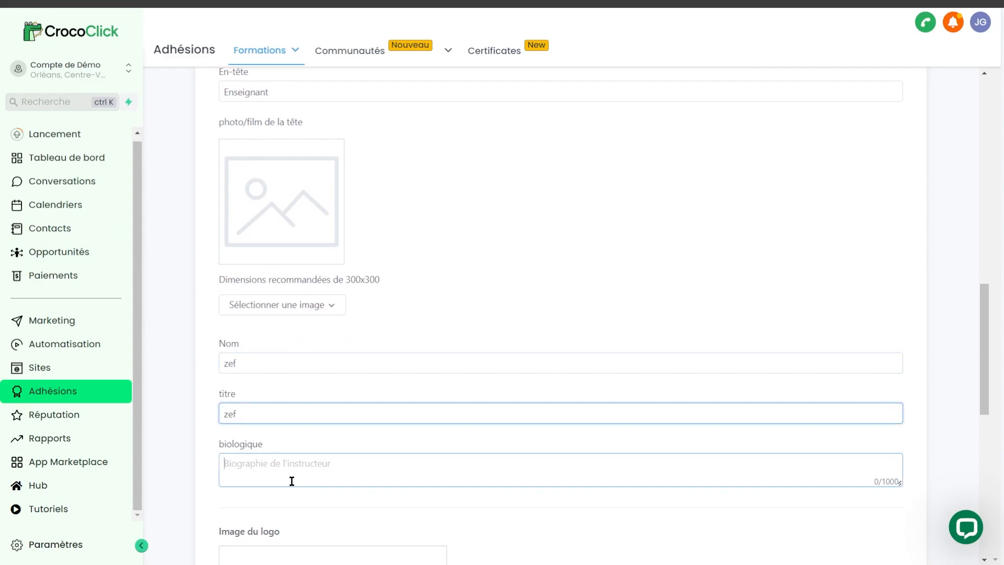
pyautogui.click(292, 470)
pyautogui.write('ezf')
# Step: Review the logo, favicon and advanced custom code settings, and save the product details
pyautogui.scroll(-2, 388, 382)
pyautogui.scroll(-4, 388, 382)
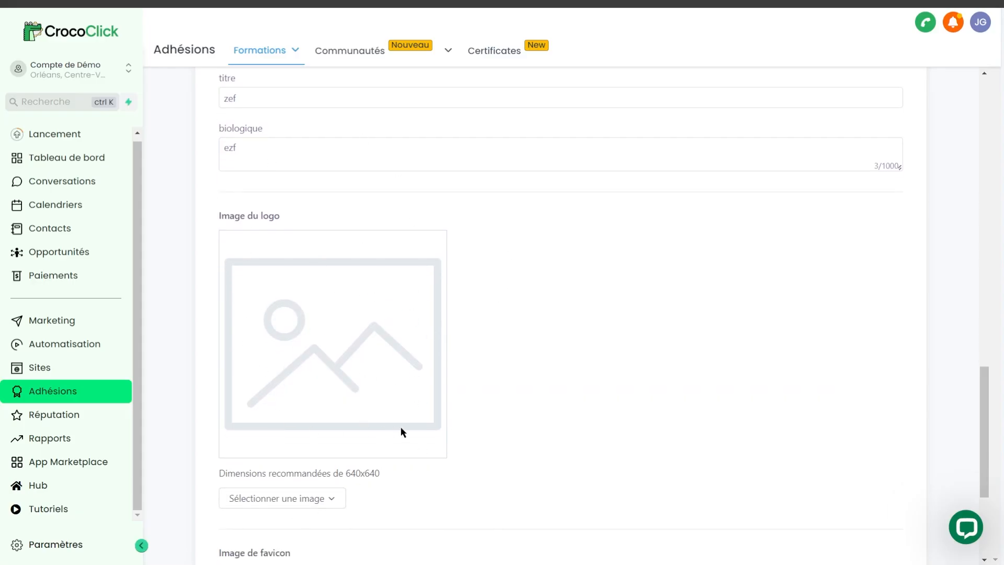
pyautogui.scroll(-4, 590, 402)
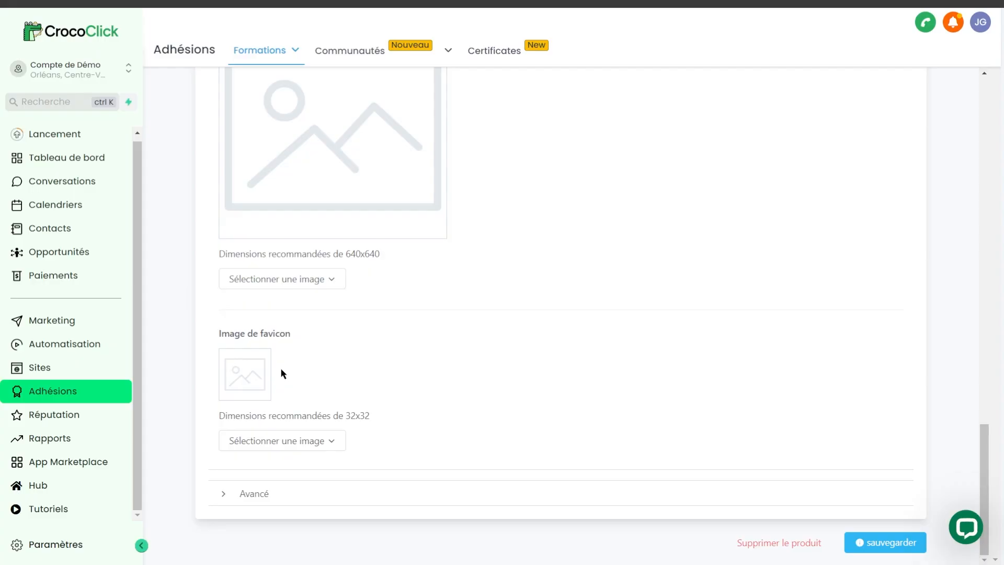
pyautogui.click(261, 491)
pyautogui.scroll(-2, 362, 520)
pyautogui.scroll(-8, 362, 520)
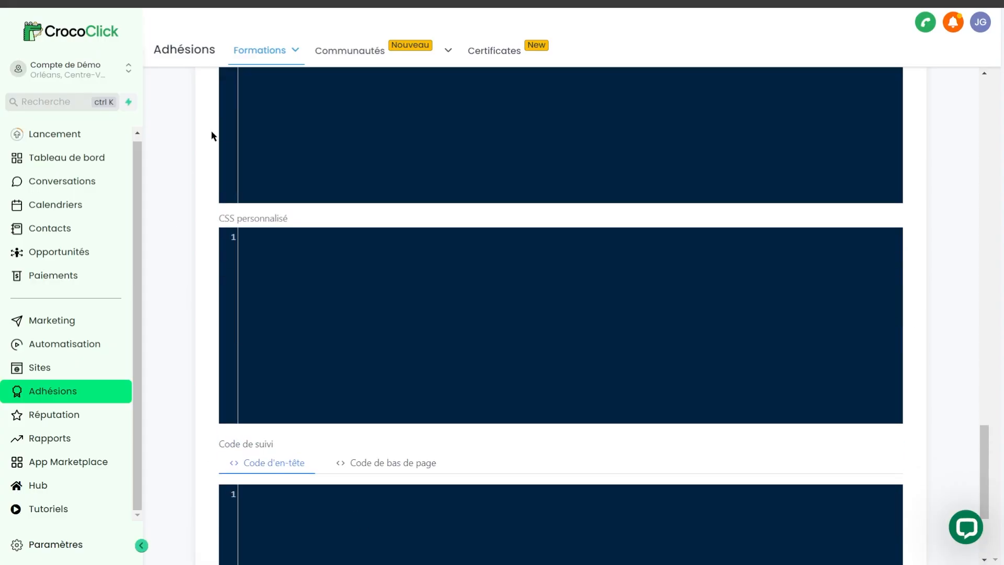
pyautogui.scroll(-1, 445, 225)
pyautogui.scroll(4, 424, 350)
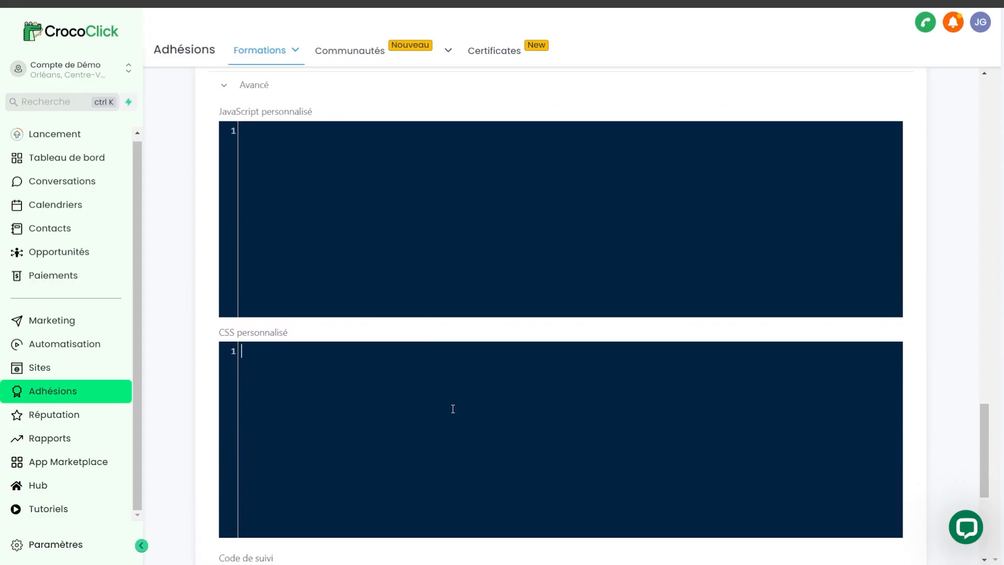
pyautogui.scroll(-6, 340, 344)
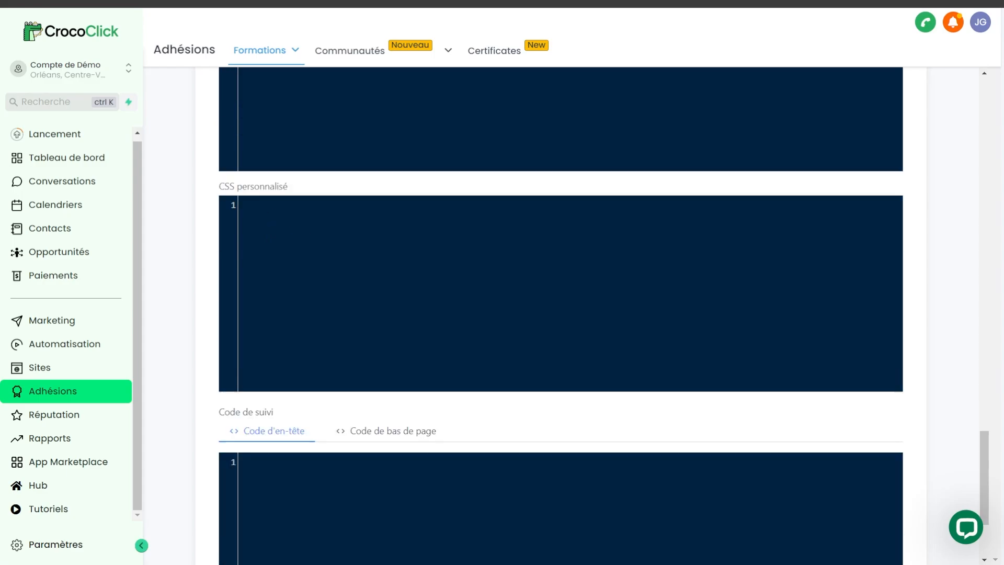
pyautogui.click(899, 542)
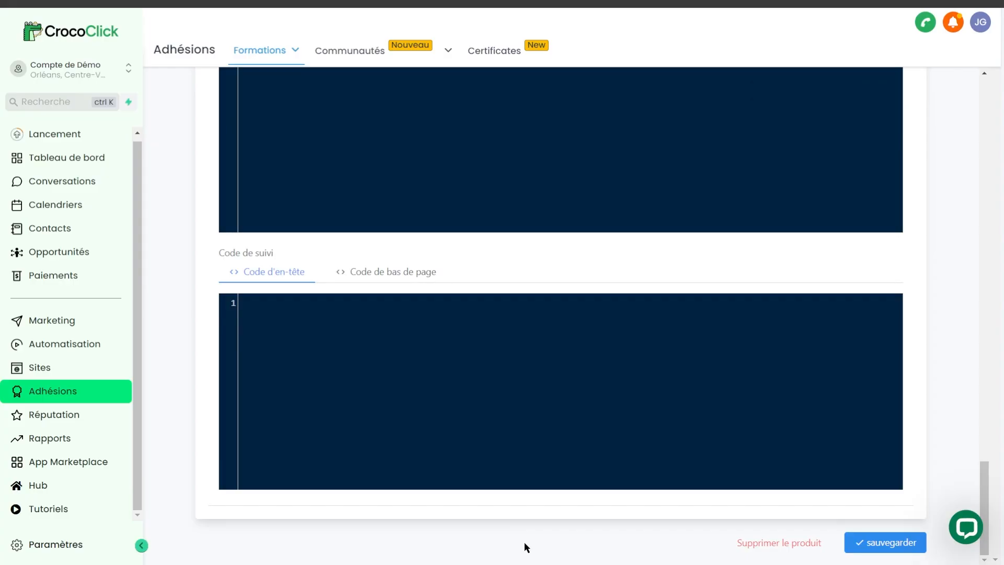
# Step: Open the Classic theme of the product for customization and look over its product page preview
pyautogui.scroll(20, 510, 217)
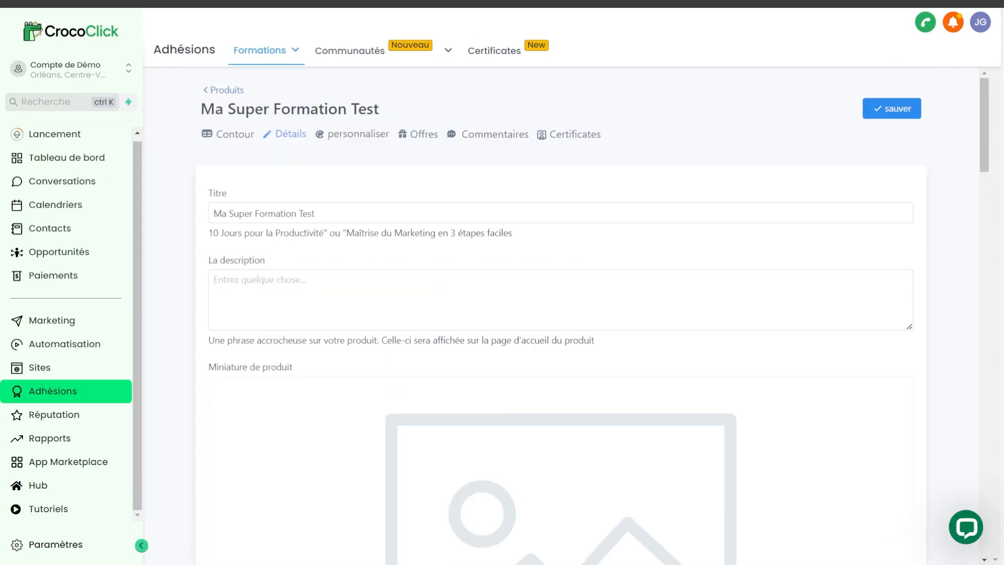
pyautogui.moveTo(411, 75)
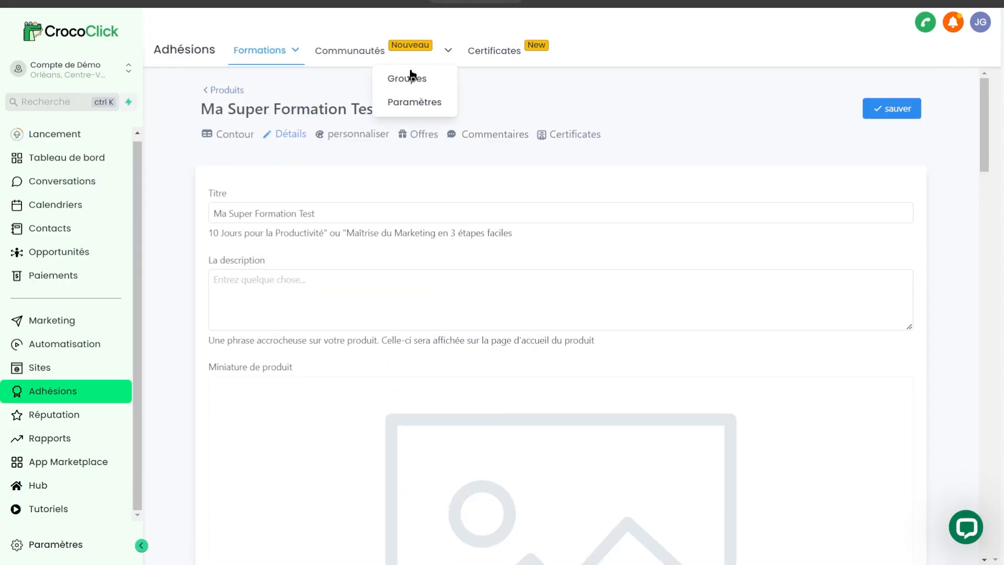
pyautogui.click(345, 135)
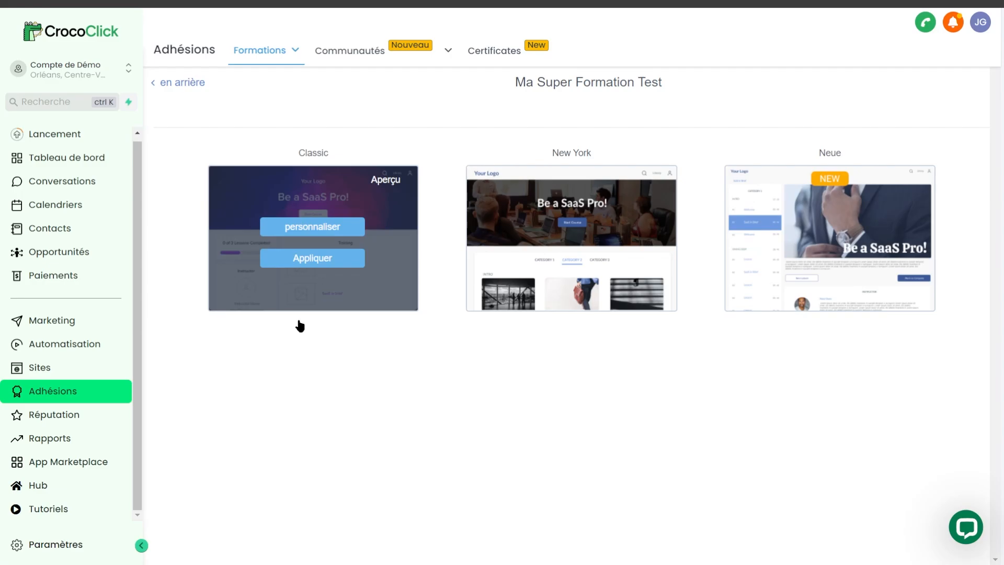
pyautogui.click(307, 228)
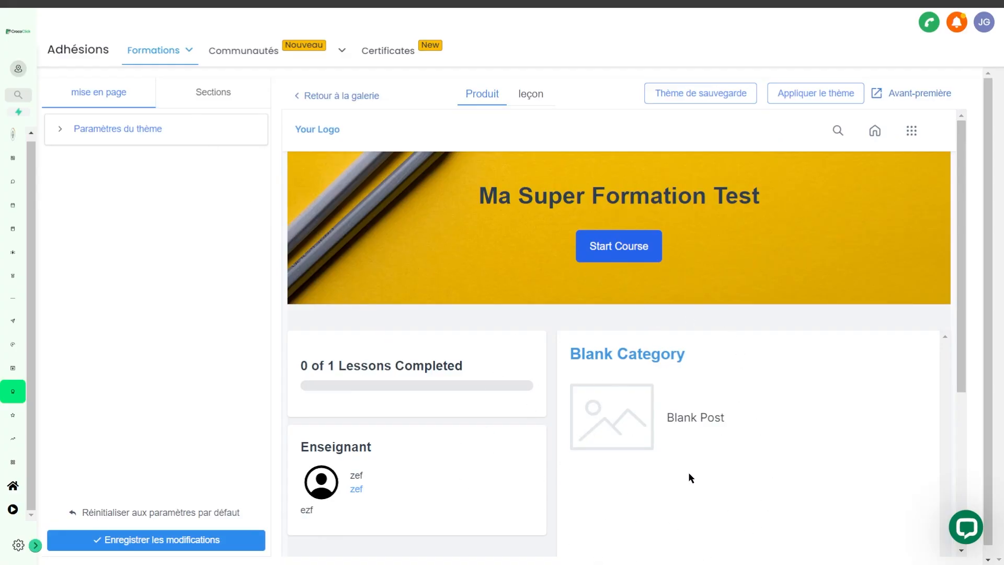
pyautogui.scroll(-1, 484, 361)
pyautogui.scroll(1, 484, 361)
# Step: Set the theme's primary font to Arial and its secondary font to Helvetica
pyautogui.click(72, 125)
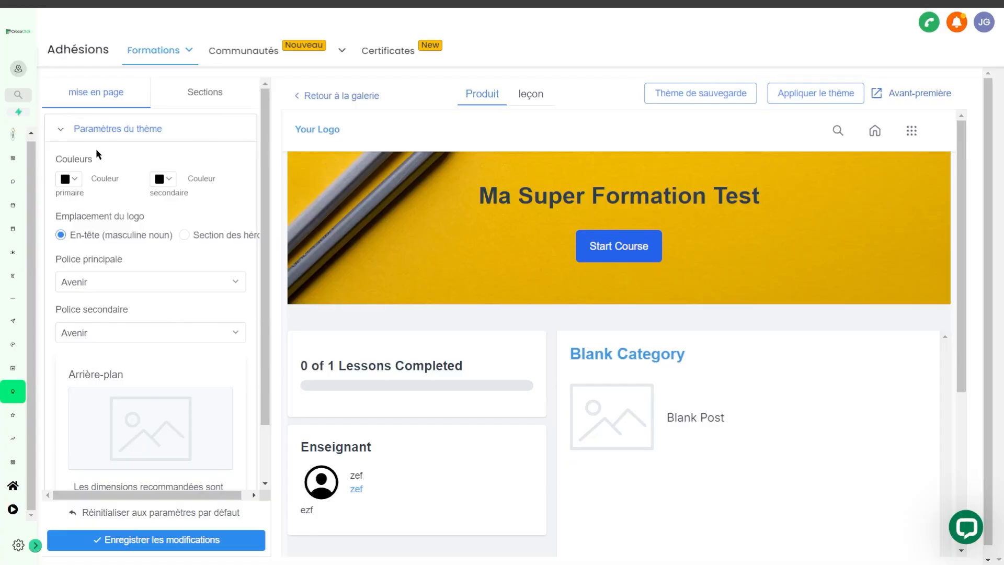
pyautogui.click(88, 283)
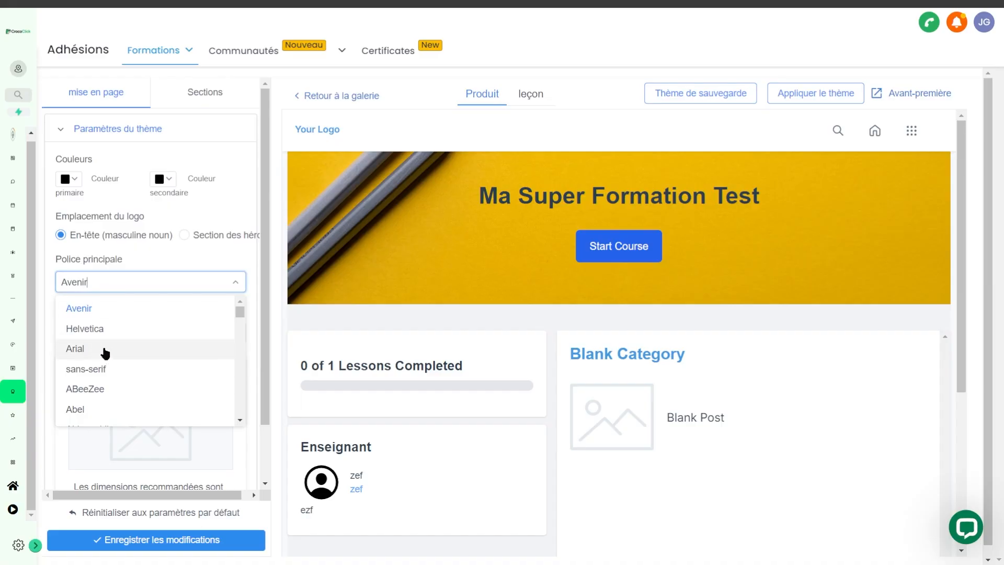
pyautogui.click(100, 349)
pyautogui.click(118, 337)
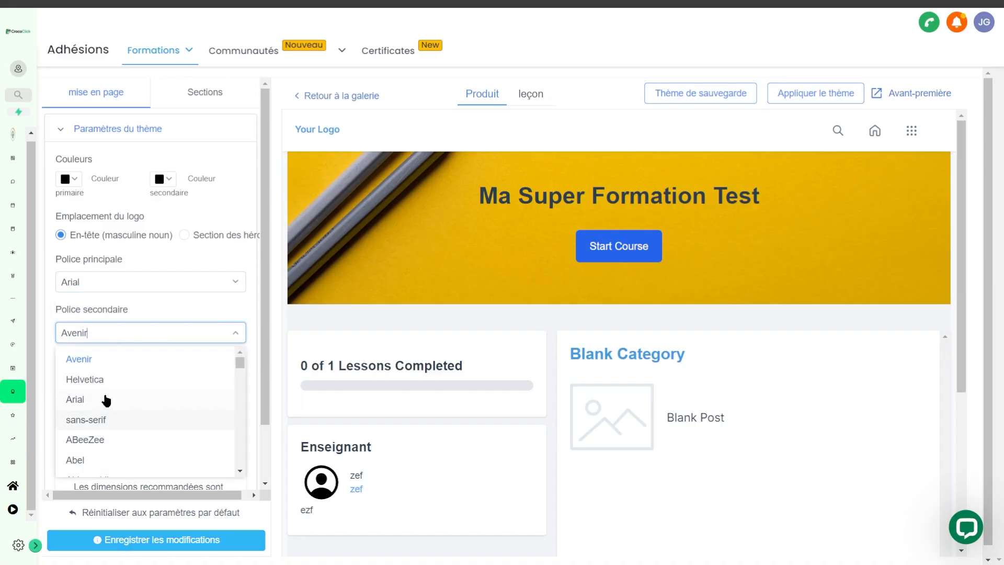
pyautogui.click(98, 380)
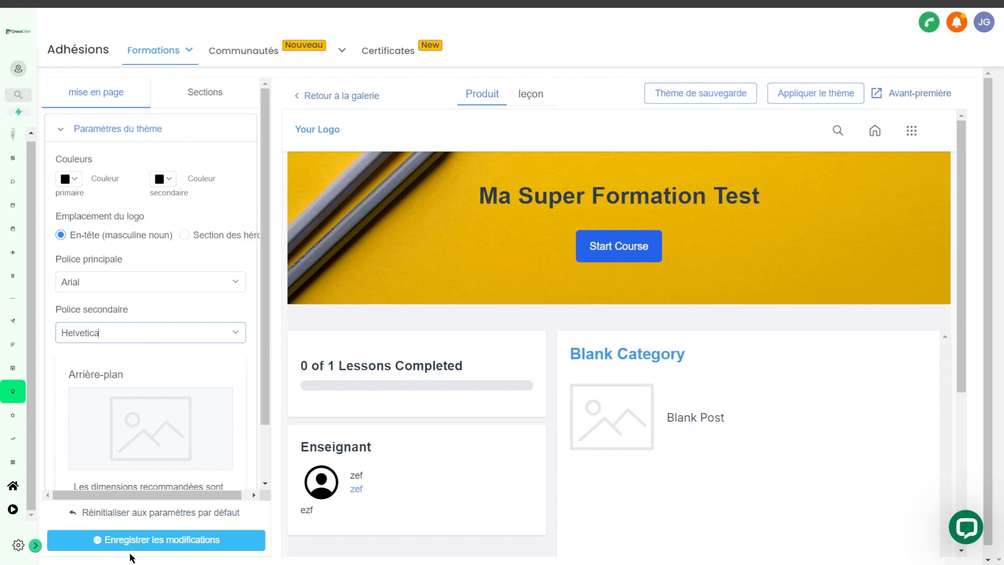
# Step: Save the theme's font changes and look over the remaining layout settings
pyautogui.click(126, 547)
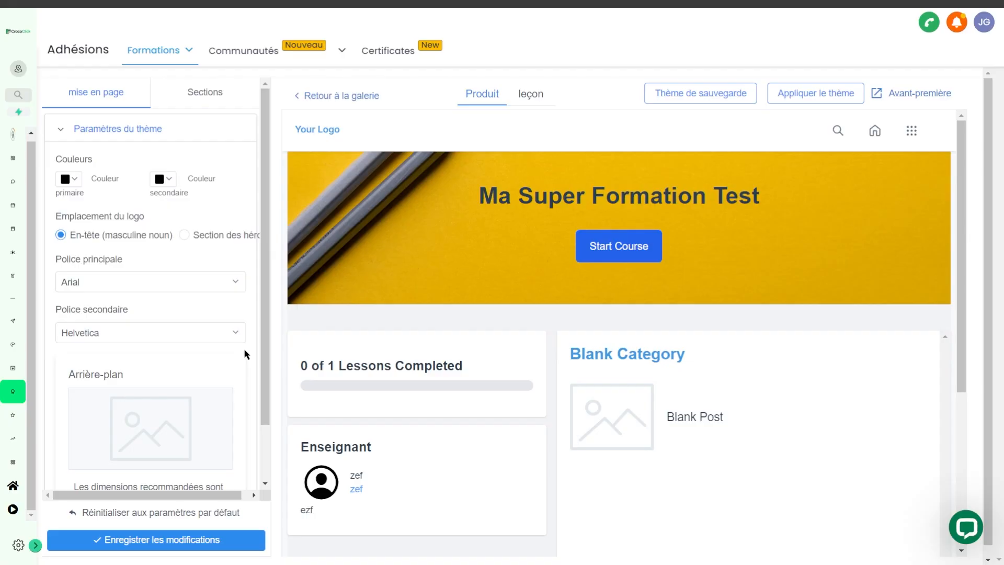
pyautogui.scroll(-2, 266, 366)
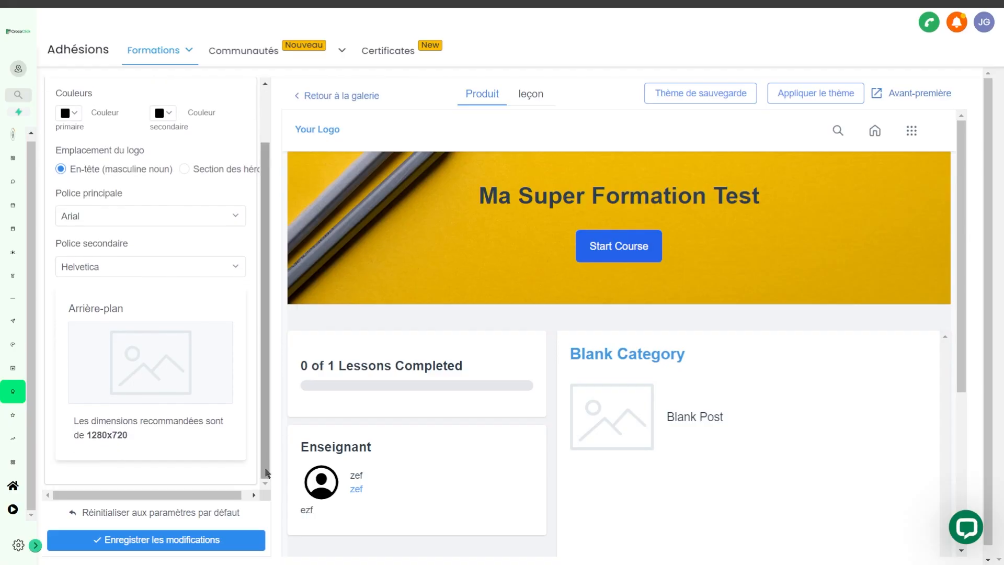
pyautogui.moveTo(266, 471); pyautogui.dragTo(269, 369)
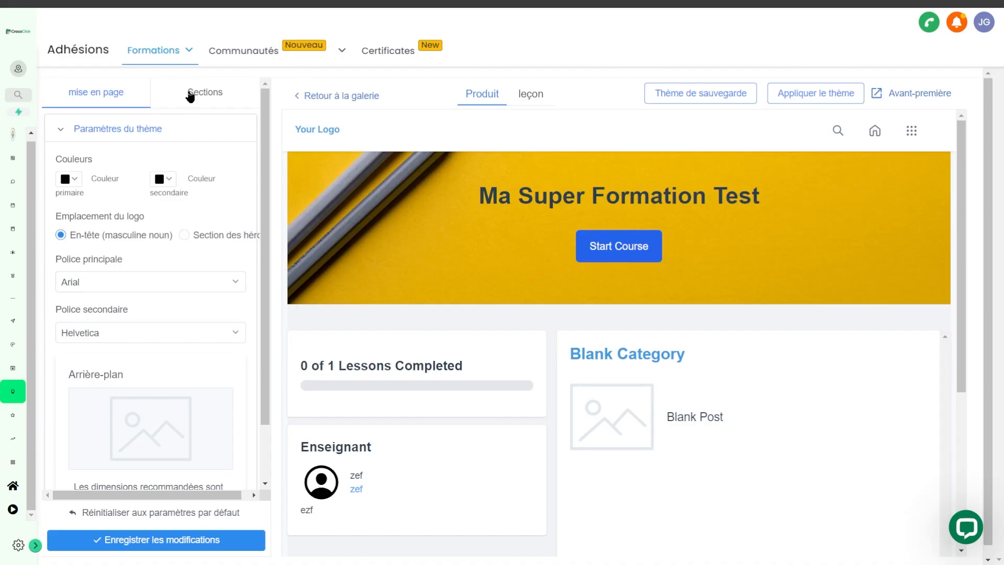
# Step: Set the product page header's background color to #FFF1F1 and save the theme changes
pyautogui.click(190, 96)
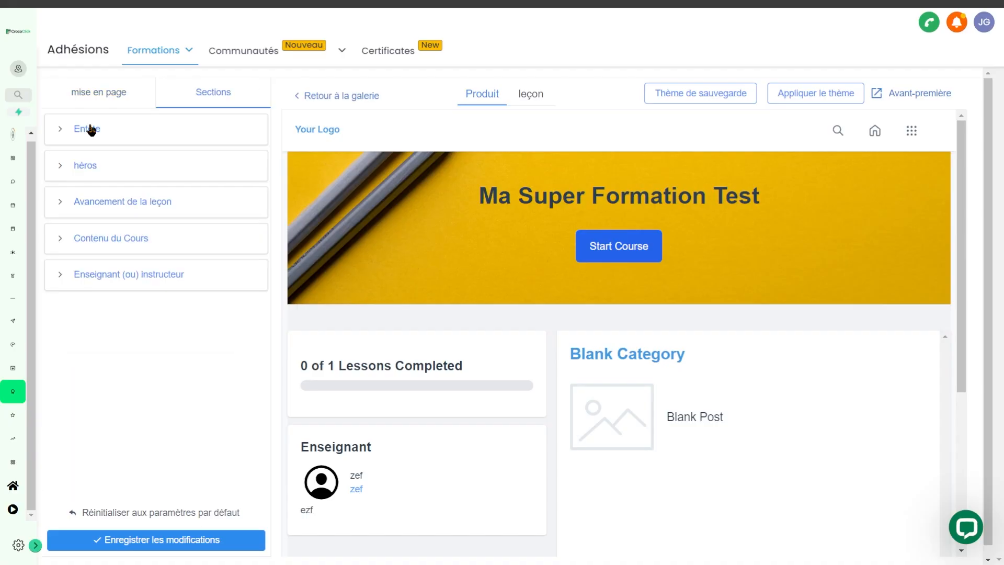
pyautogui.click(91, 129)
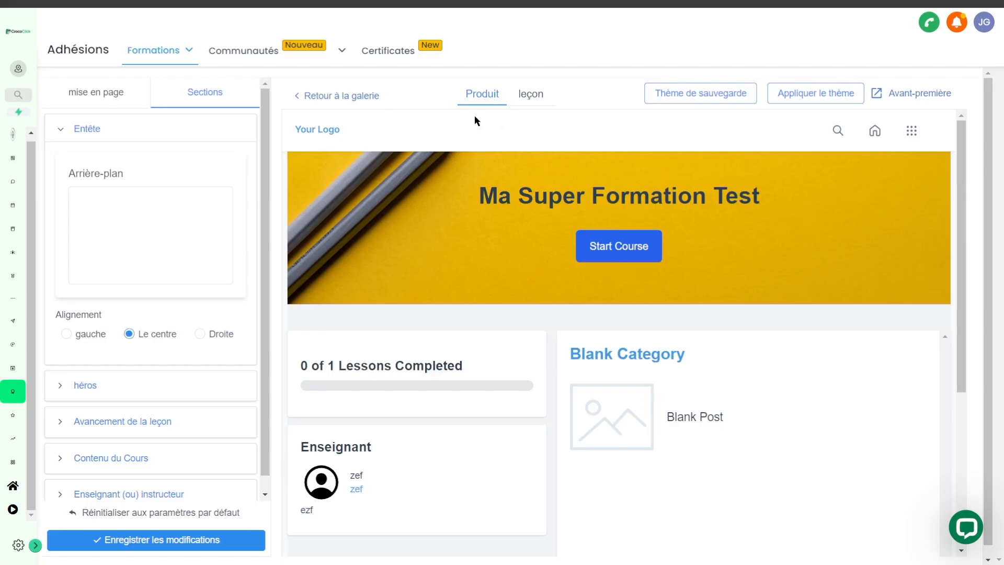
pyautogui.click(146, 252)
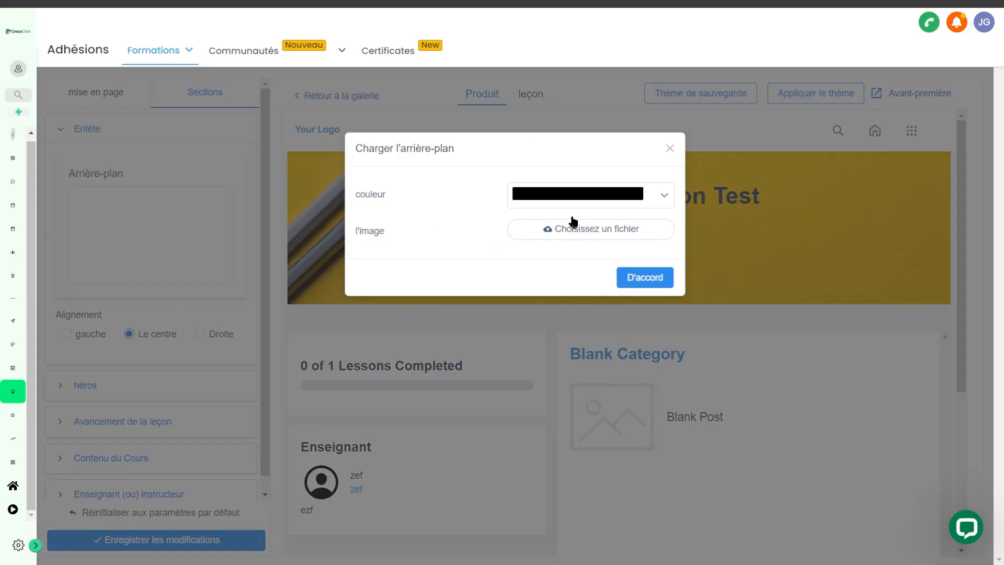
pyautogui.click(568, 202)
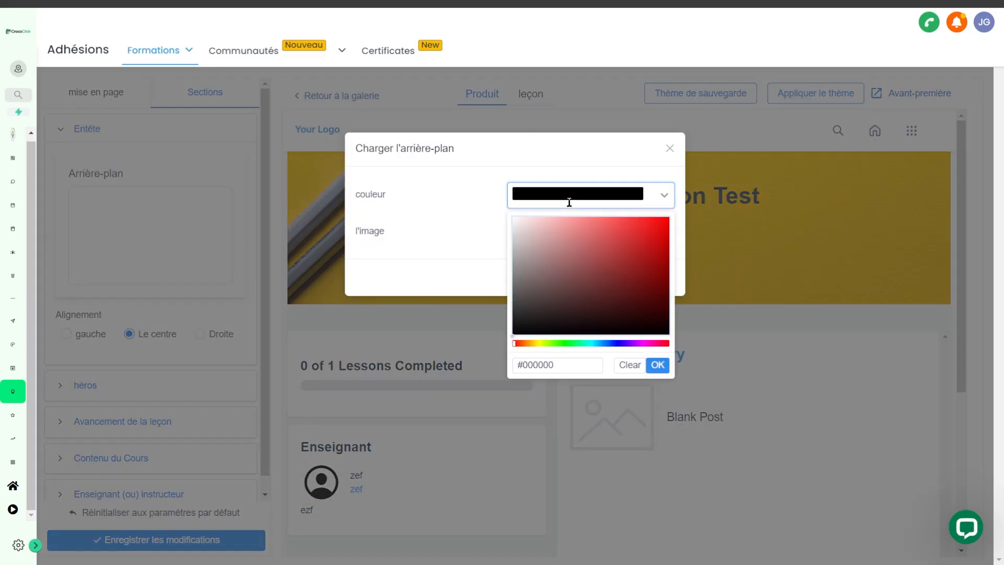
pyautogui.moveTo(538, 240)
pyautogui.mouseDown()
pyautogui.moveTo(503, 224)
pyautogui.moveTo(529, 224)
pyautogui.moveTo(520, 205)
pyautogui.mouseUp()
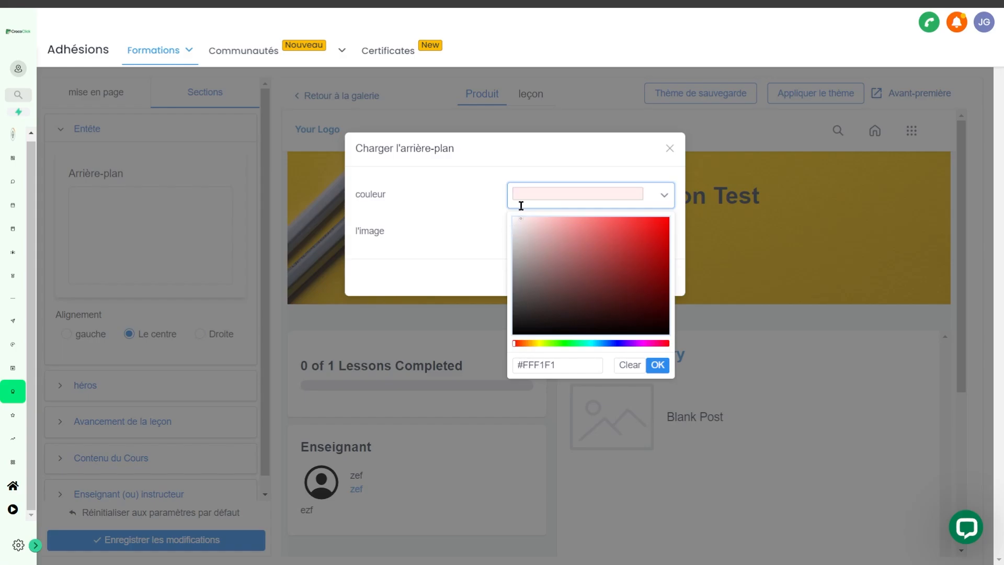
pyautogui.click(657, 364)
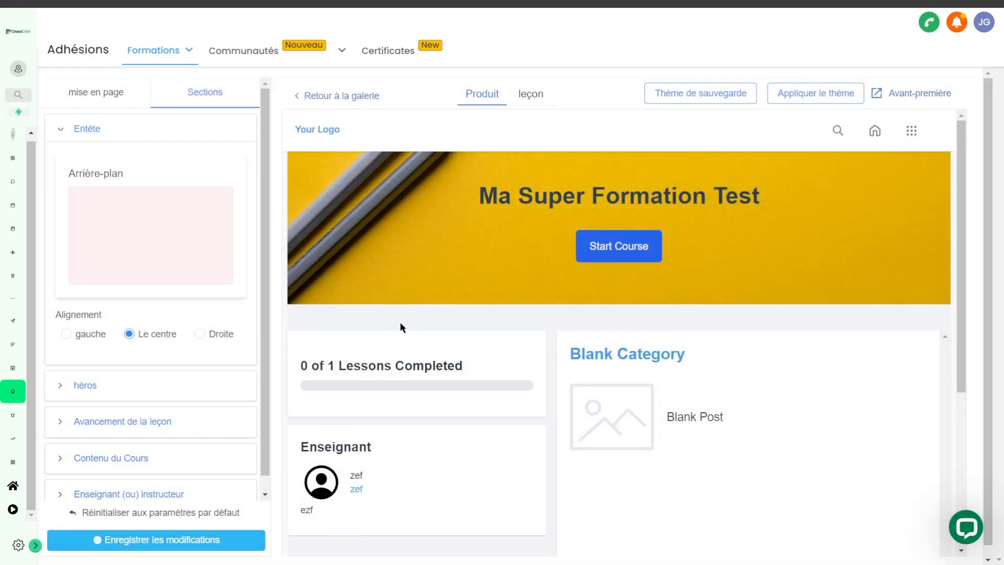
pyautogui.click(157, 542)
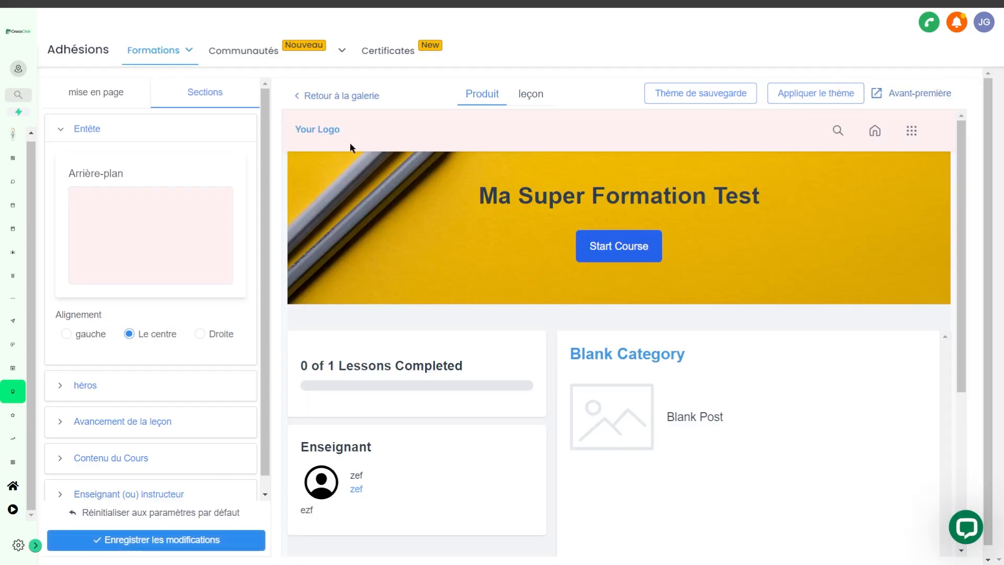
# Step: Change the hero section's button text to "Commencer la Formation"
pyautogui.click(80, 386)
pyautogui.scroll(-3, 141, 413)
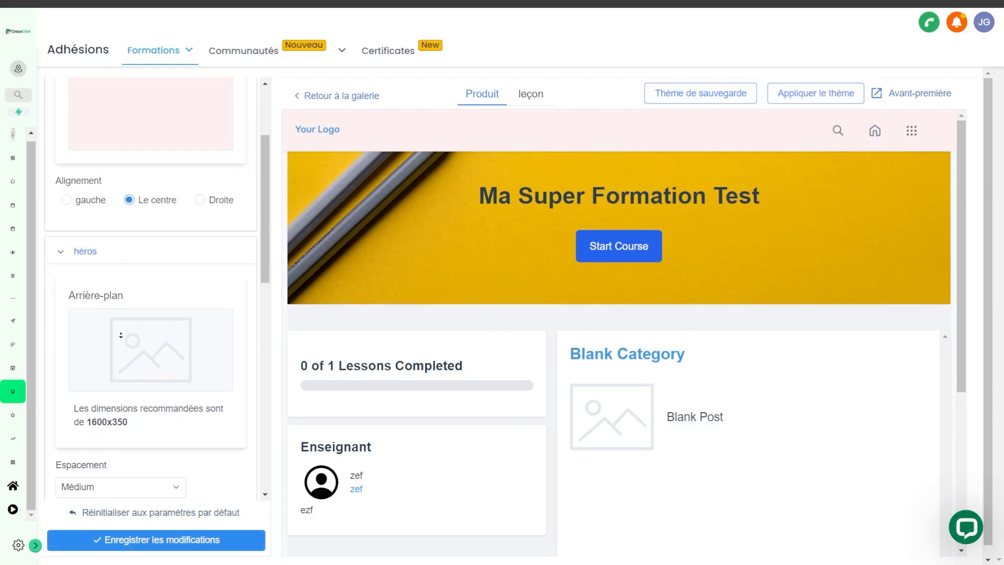
pyautogui.scroll(-2, 120, 324)
pyautogui.scroll(-1, 121, 363)
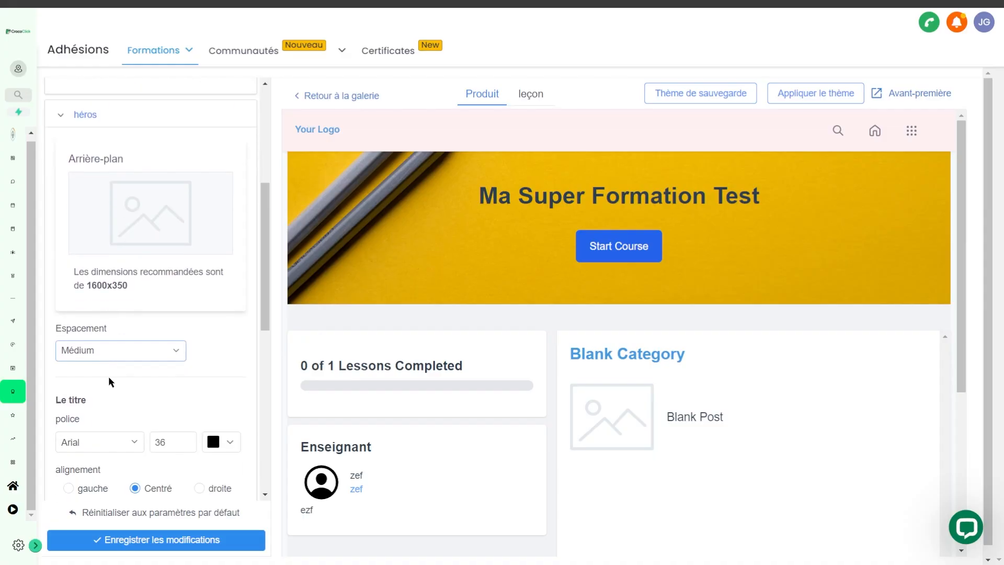
pyautogui.scroll(-2, 105, 387)
pyautogui.scroll(-2, 157, 413)
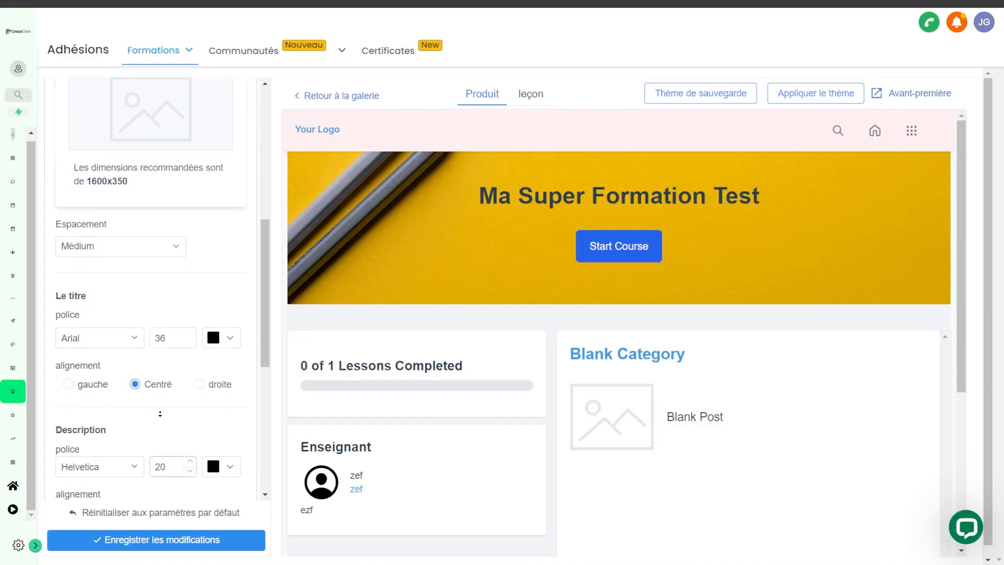
pyautogui.scroll(-1, 175, 329)
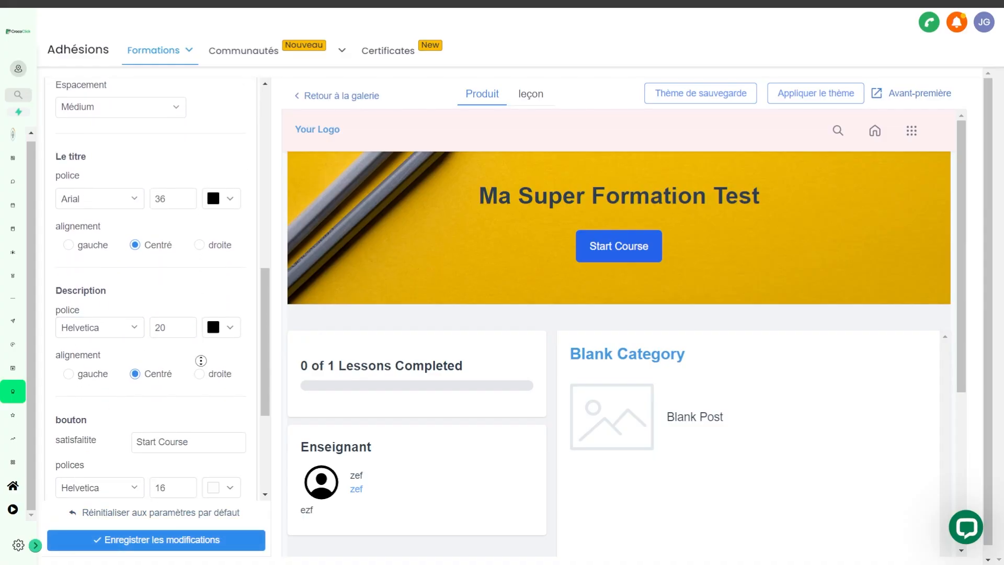
pyautogui.scroll(-3, 199, 350)
pyautogui.moveTo(182, 319); pyautogui.dragTo(116, 338)
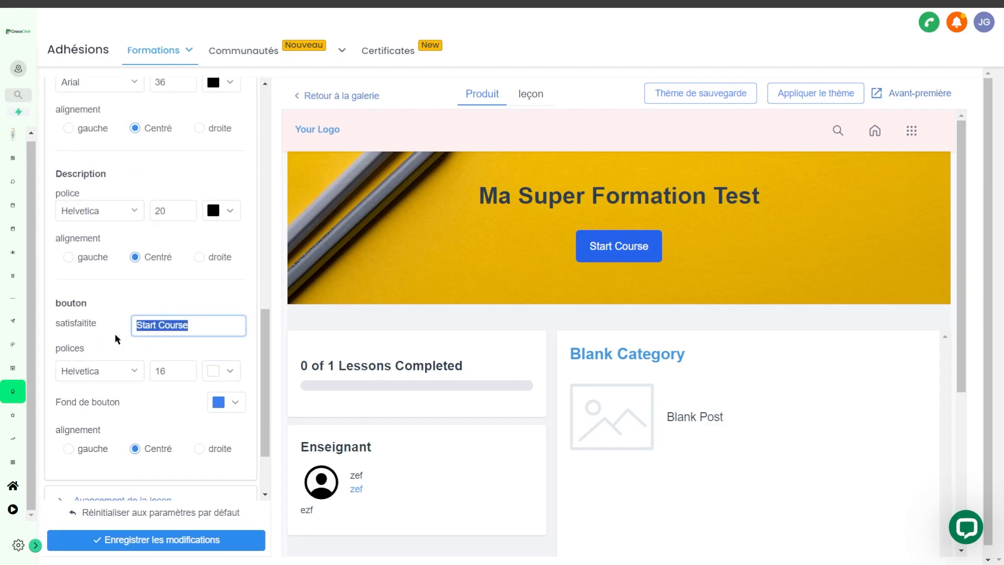
pyautogui.write('Commencer')
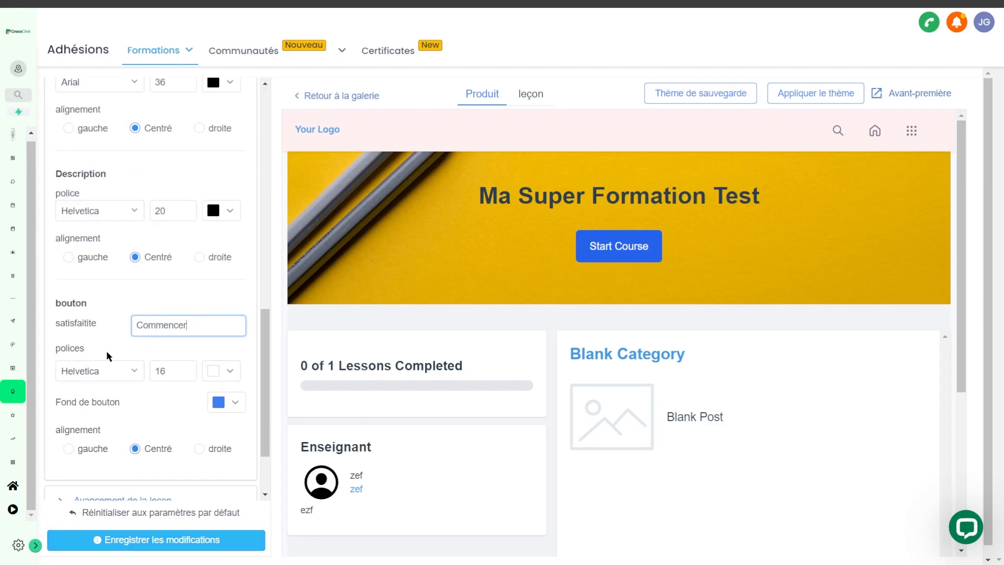
pyautogui.write(' la Formation')
# Step: Set the hero button's background to the green color #00892F
pyautogui.click(240, 411)
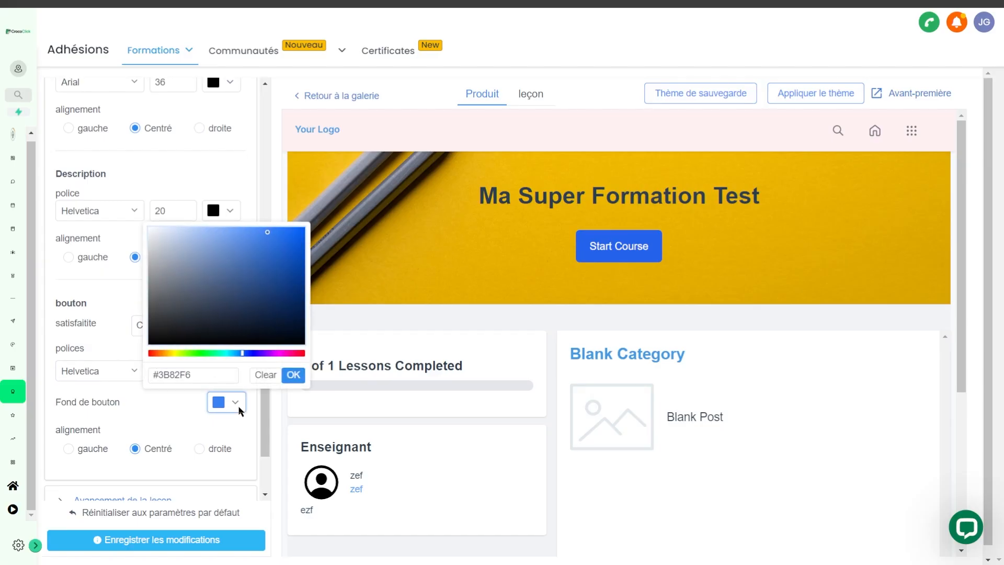
pyautogui.click(209, 353)
pyautogui.moveTo(248, 287); pyautogui.dragTo(340, 291)
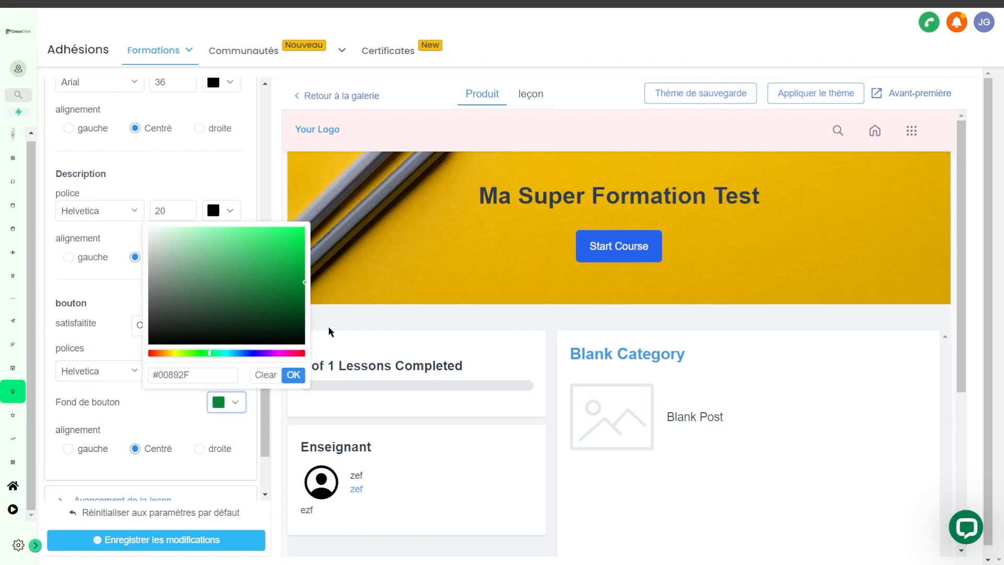
pyautogui.click(293, 374)
# Step: Set the hero section's background color to #FFFDEB and save the theme changes
pyautogui.scroll(7, 138, 387)
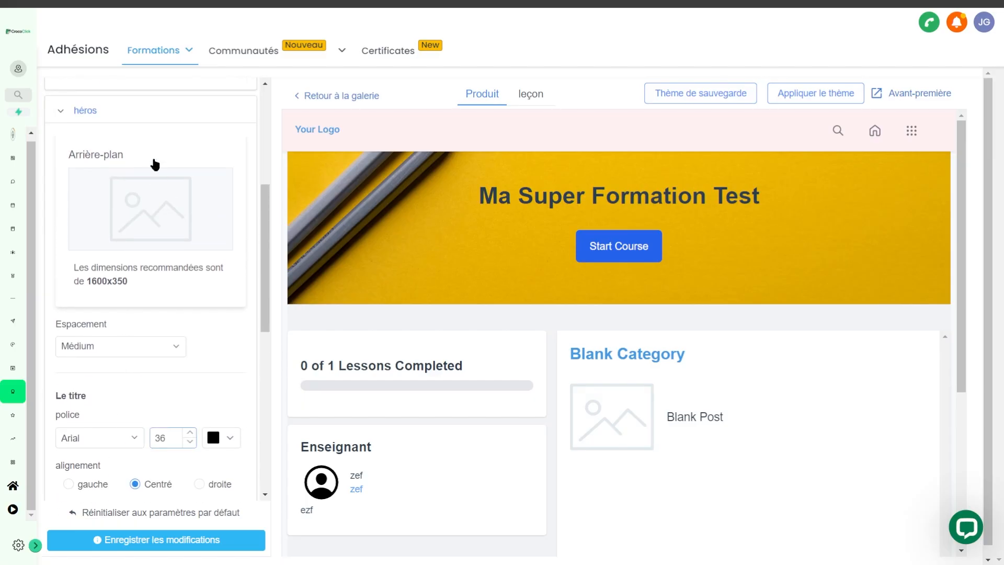
pyautogui.click(138, 211)
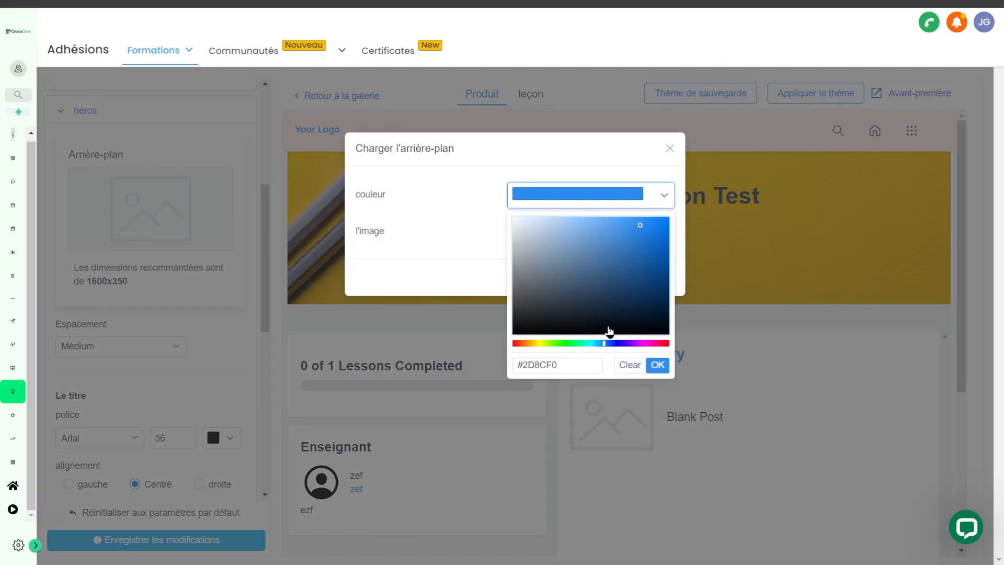
pyautogui.click(536, 343)
pyautogui.moveTo(529, 242); pyautogui.dragTo(525, 198)
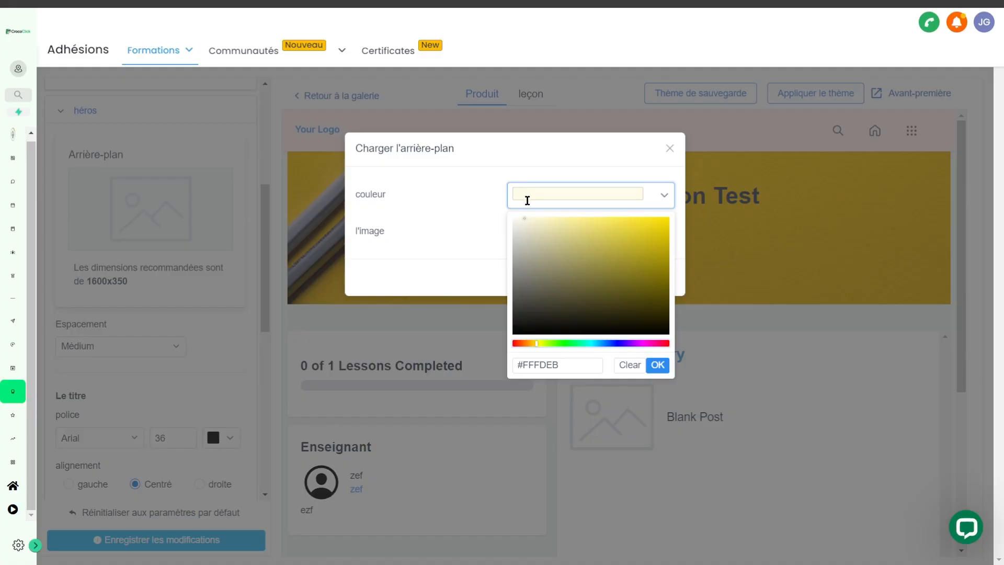
pyautogui.click(657, 365)
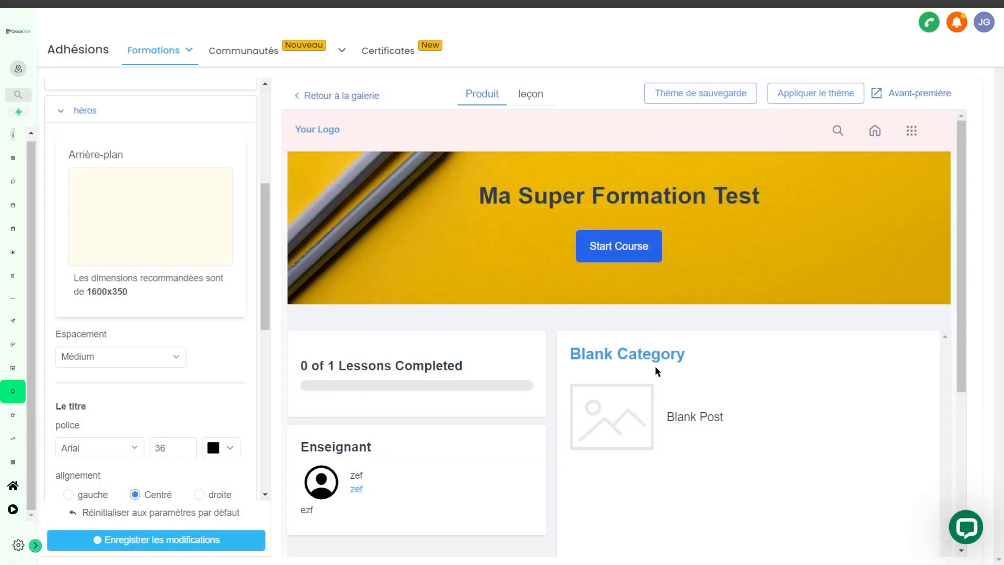
pyautogui.click(190, 544)
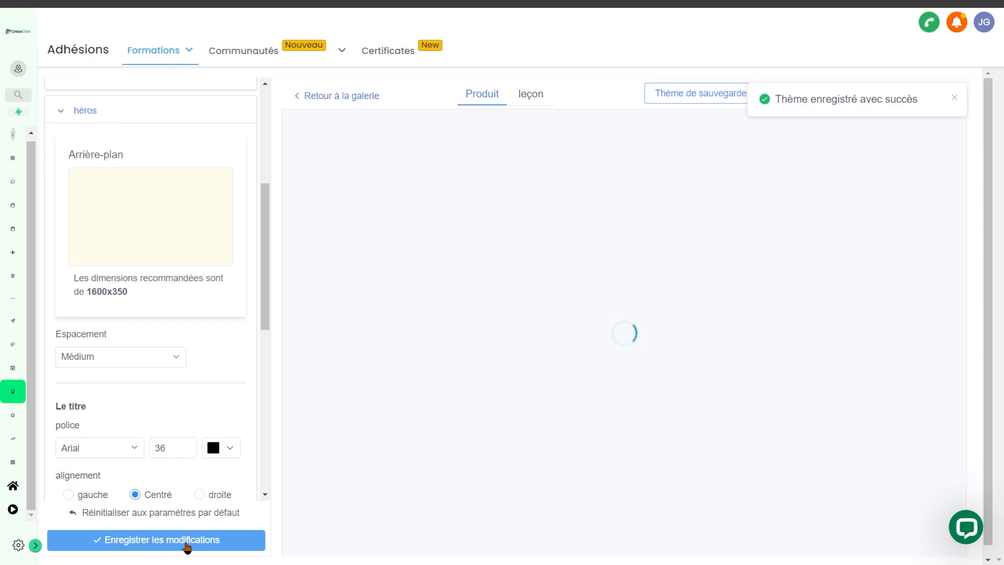
# Step: Collapse the header and hero sections and view the font settings of the course content section
pyautogui.moveTo(265, 207); pyautogui.dragTo(84, 119)
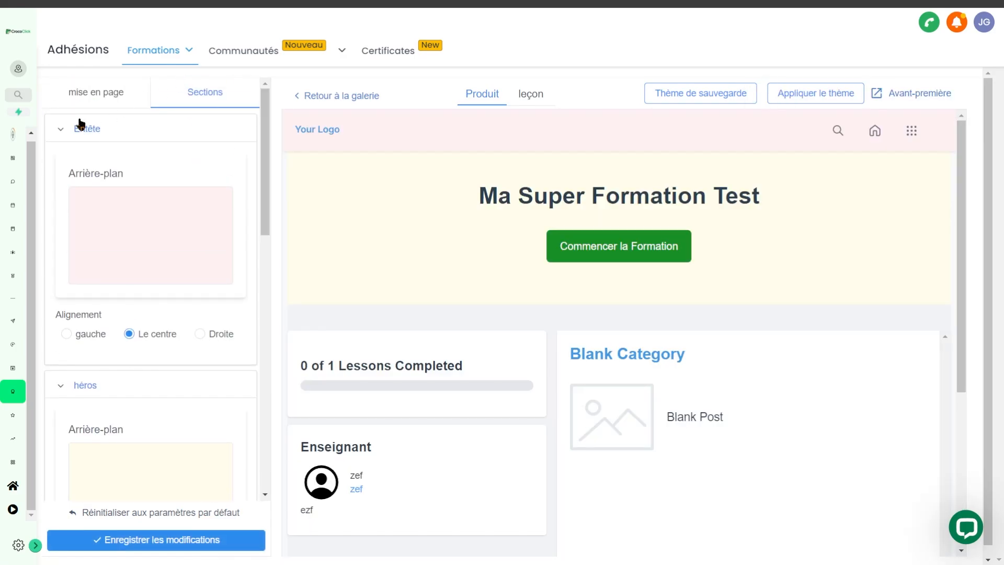
pyautogui.click(82, 123)
pyautogui.click(81, 166)
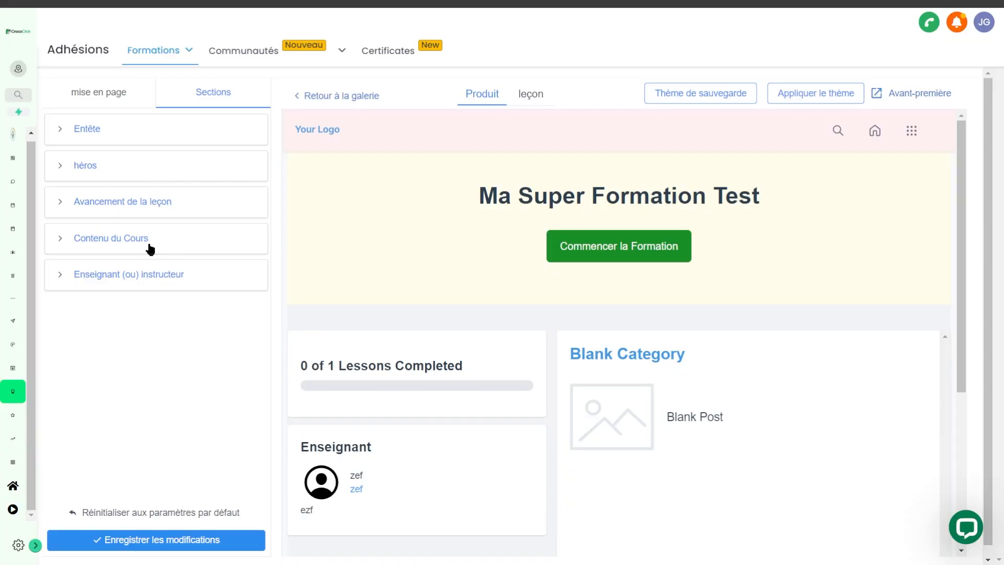
pyautogui.click(66, 240)
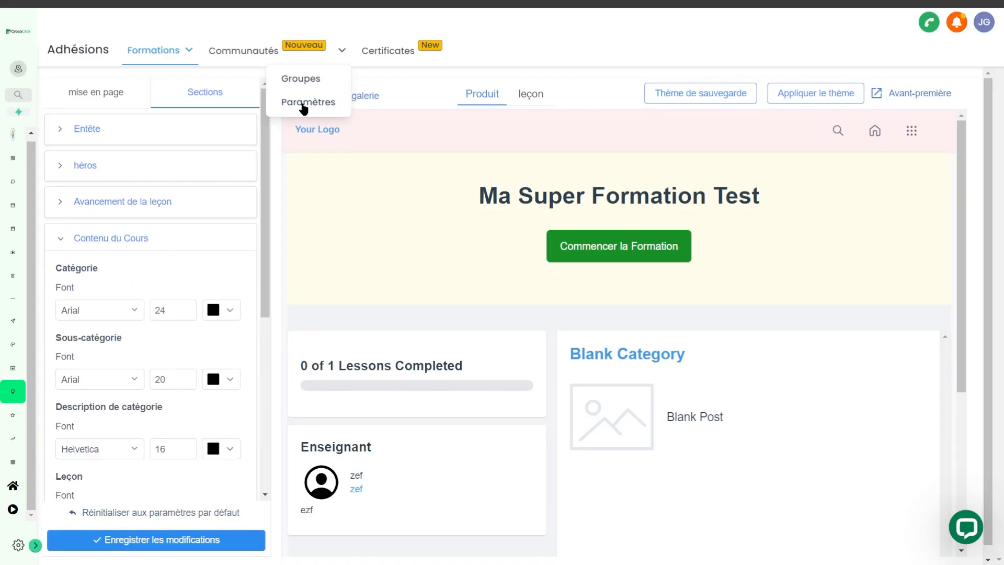
# Step: Switch to the lesson page's theme and examine its header, lesson body, completion button and next-lesson settings
pyautogui.click(531, 96)
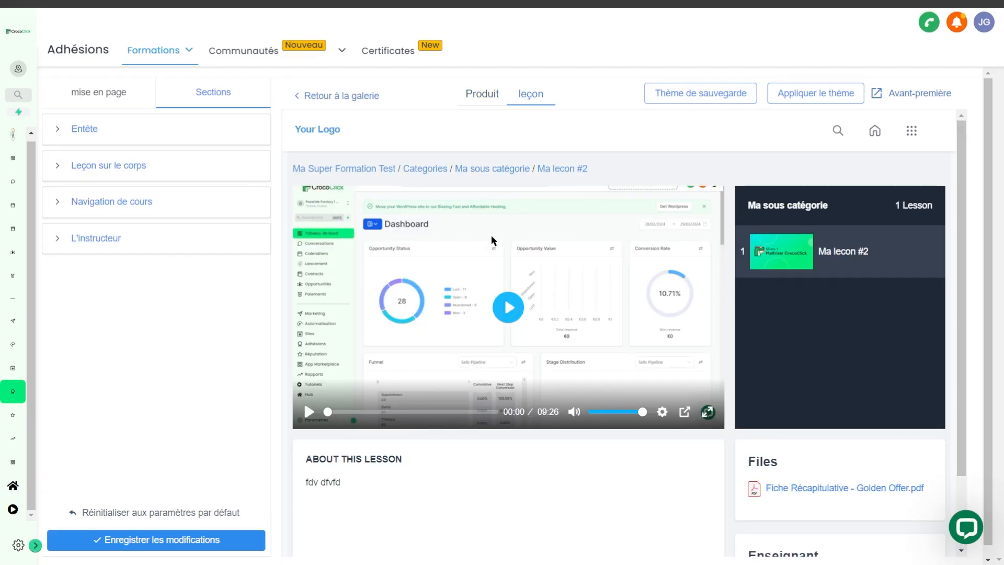
pyautogui.click(84, 129)
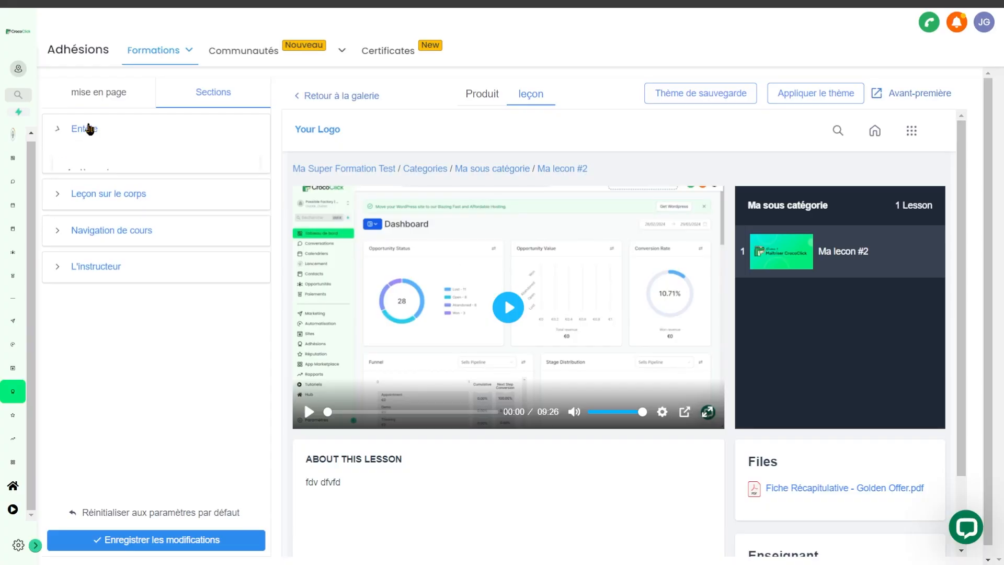
pyautogui.click(111, 385)
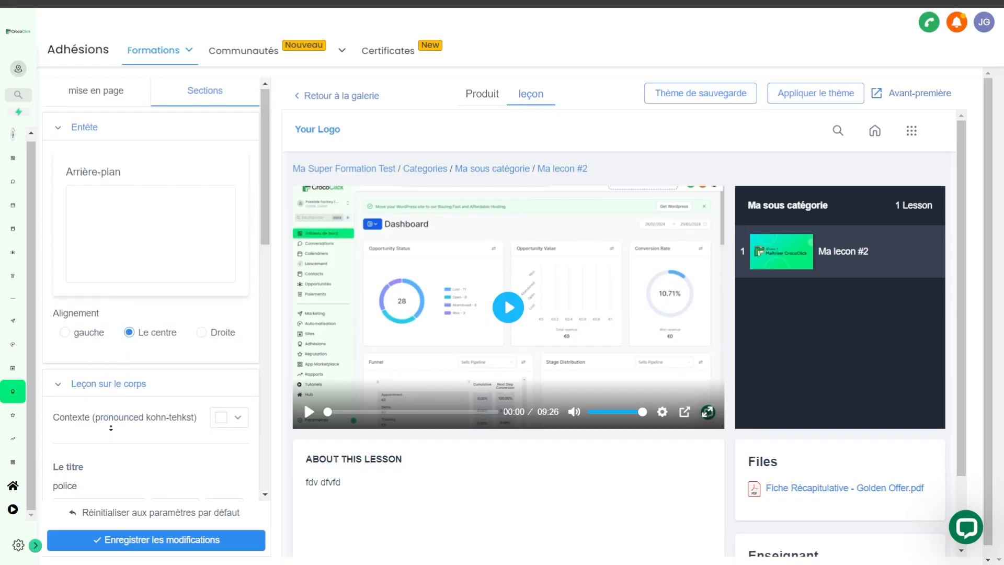
pyautogui.scroll(-6, 118, 456)
pyautogui.moveTo(214, 365); pyautogui.dragTo(137, 365)
pyautogui.scroll(-3, 441, 488)
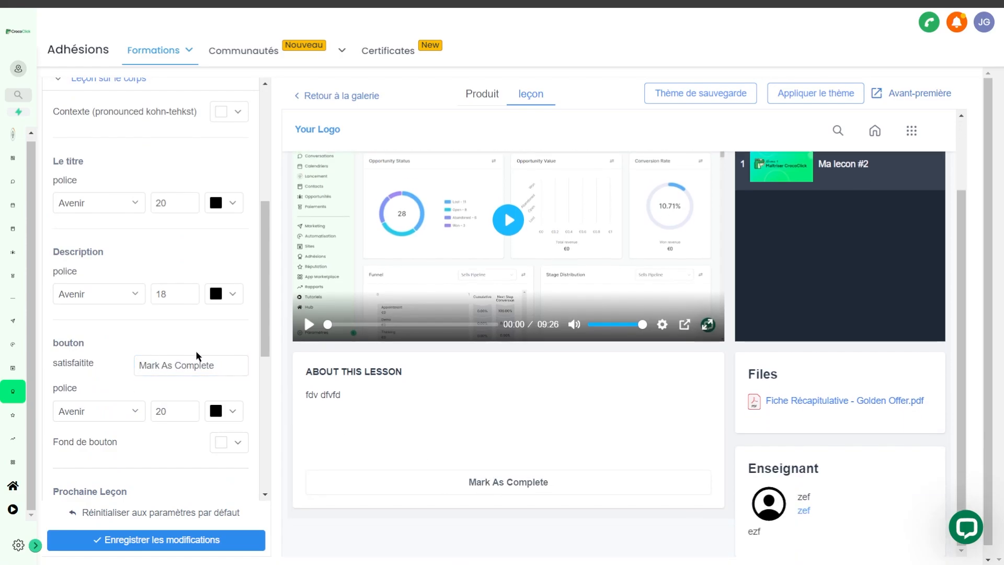
pyautogui.scroll(-7, 174, 296)
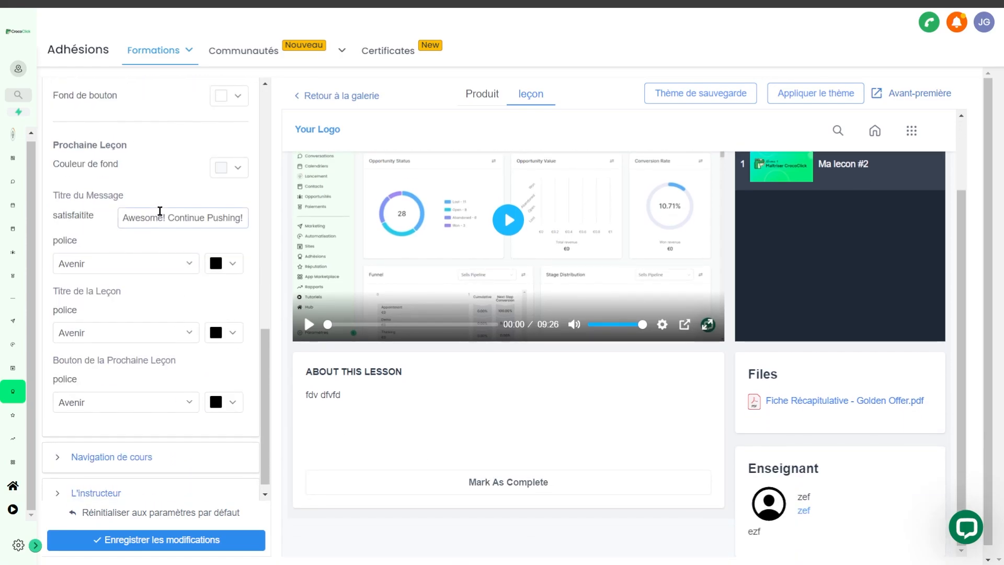
# Step: Review the lesson page's next-lesson message title and instructor settings, and save the theme changes
pyautogui.tripleClick(141, 214)
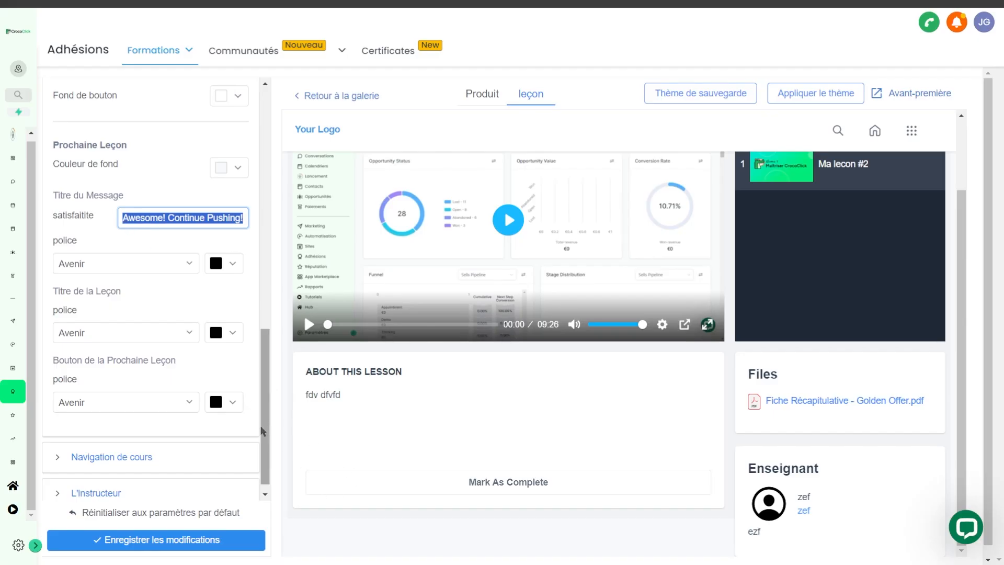
pyautogui.click(107, 483)
pyautogui.scroll(-8, 139, 381)
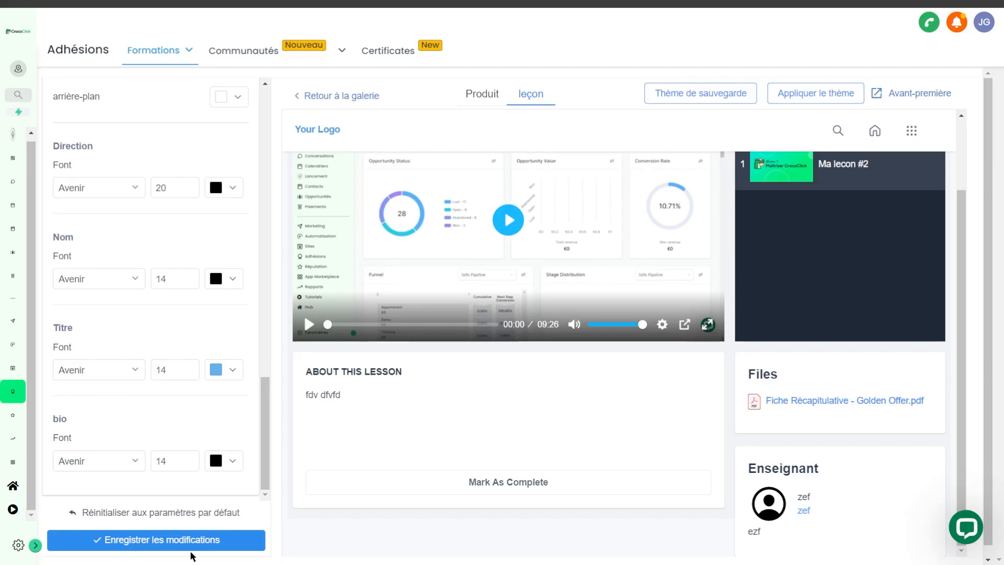
pyautogui.scroll(10, 233, 394)
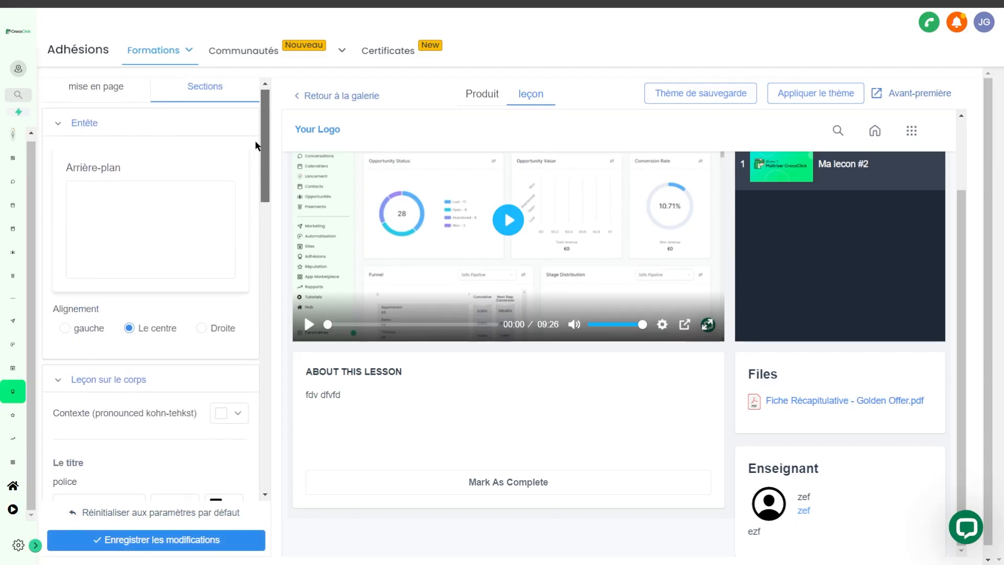
pyautogui.click(208, 543)
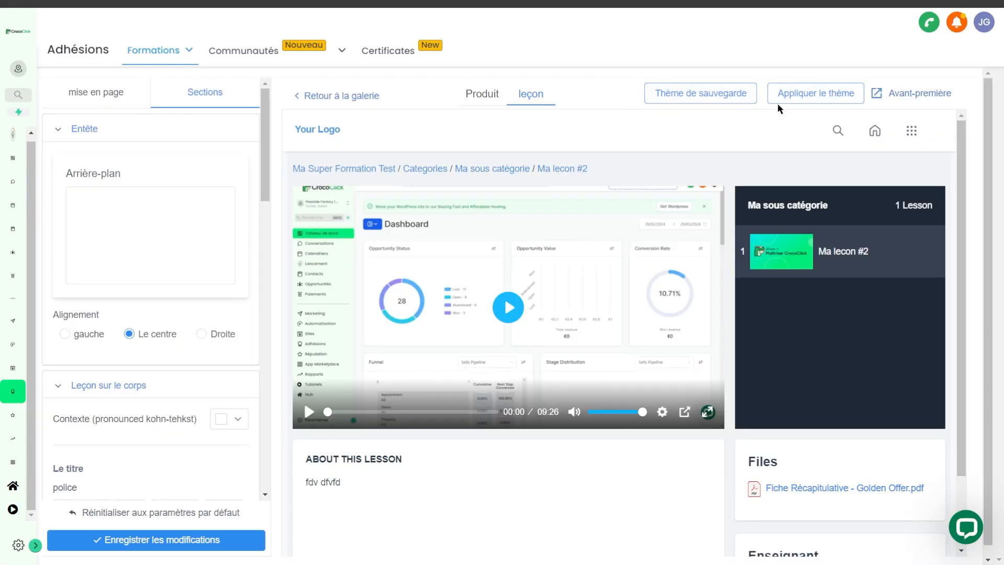
# Step: Save the customized Classic theme and return through the theme gallery to the outline of "Ma Super Formation Test"
pyautogui.click(669, 96)
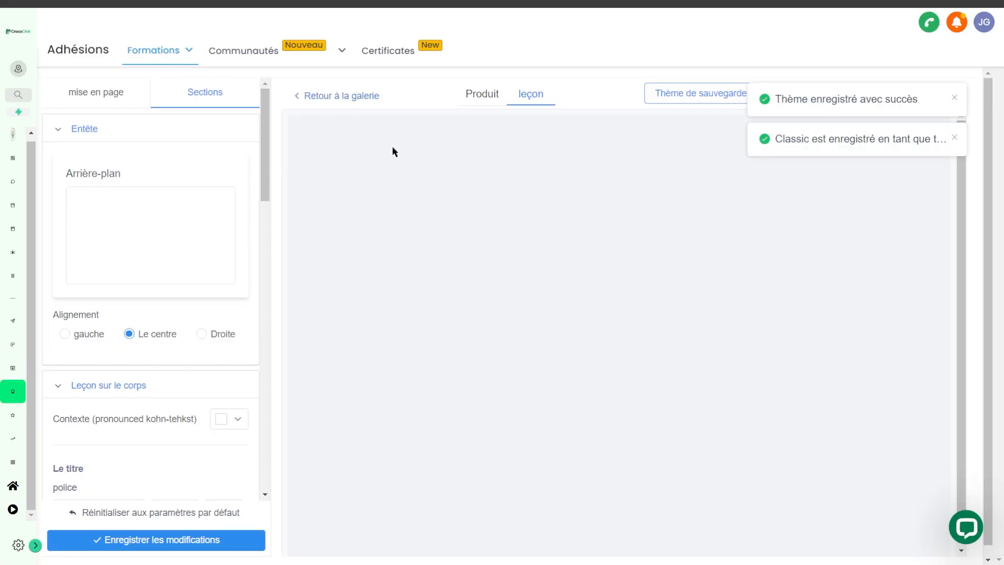
pyautogui.click(952, 98)
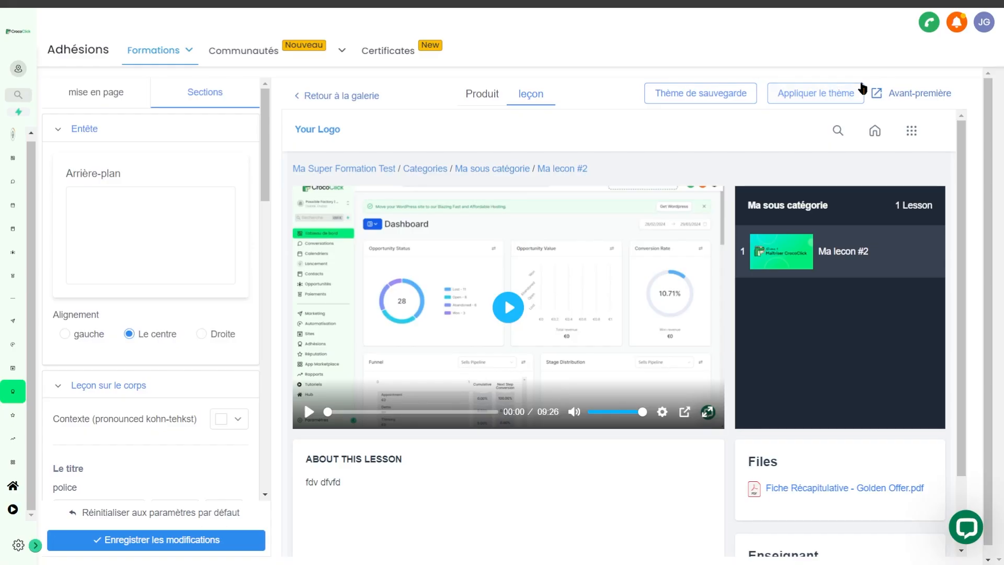
pyautogui.click(325, 97)
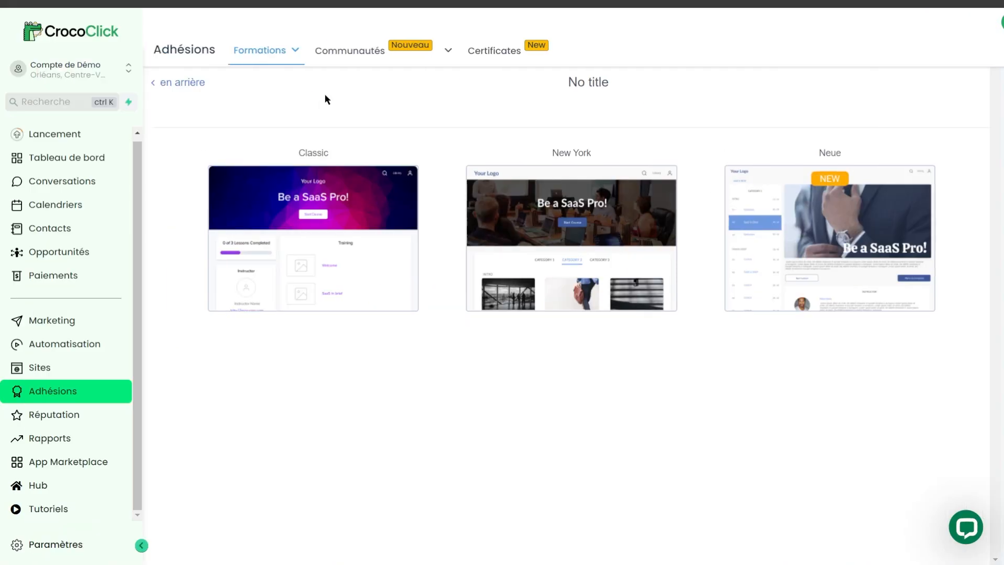
pyautogui.click(179, 83)
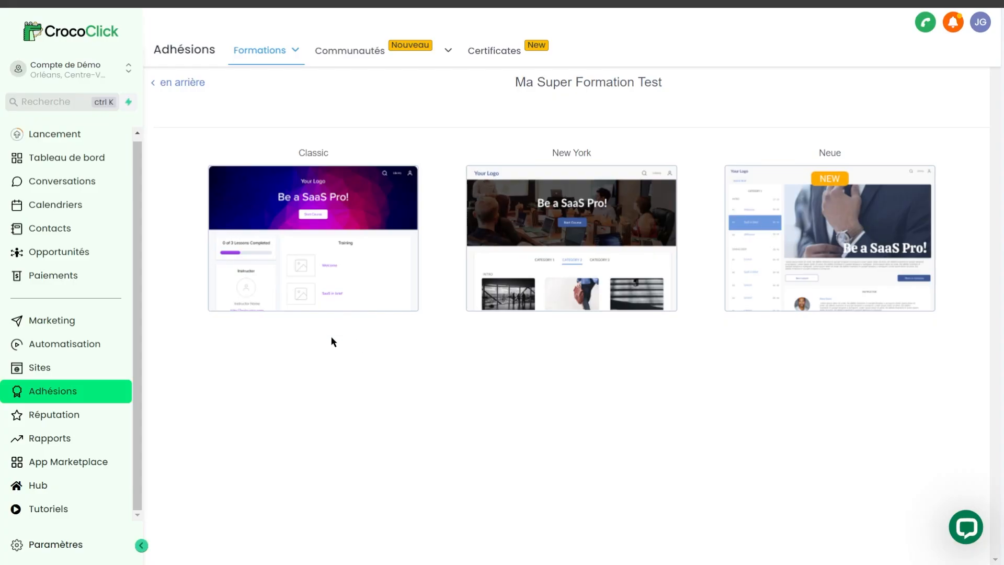
# Step: Apply the Classic theme to "Ma Super Formation Test" and open the product's preview from its outline
pyautogui.moveTo(324, 306)
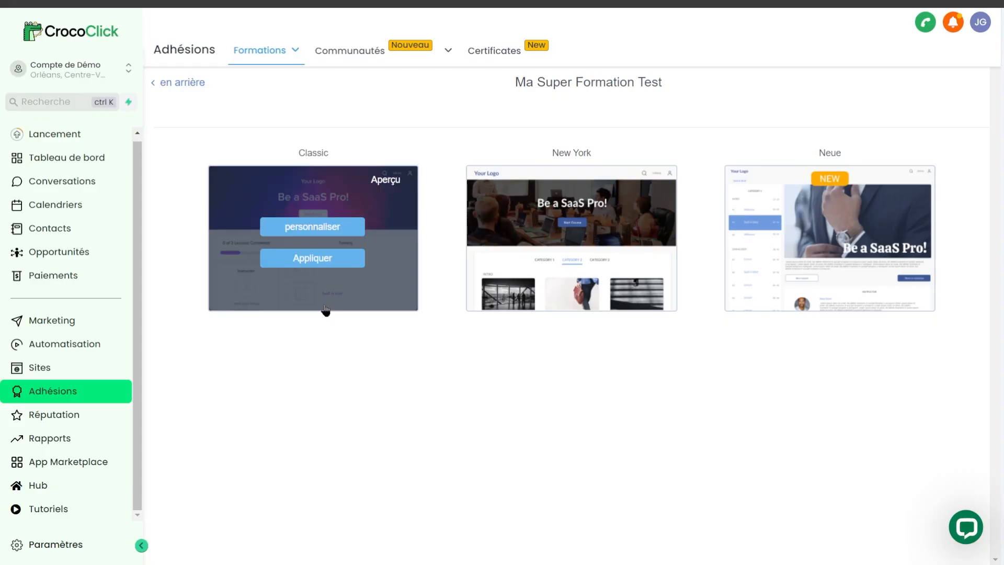
pyautogui.click(310, 260)
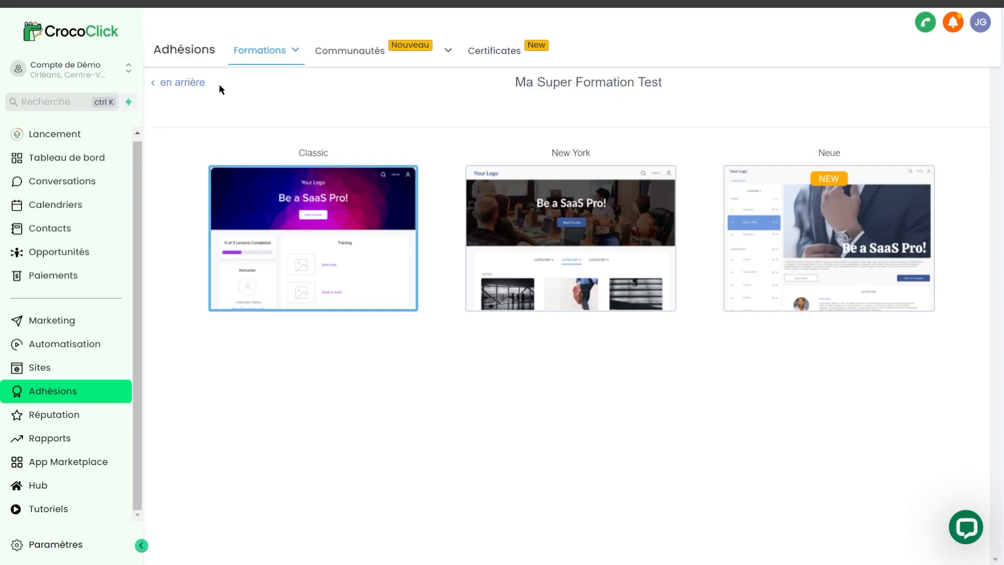
pyautogui.click(197, 82)
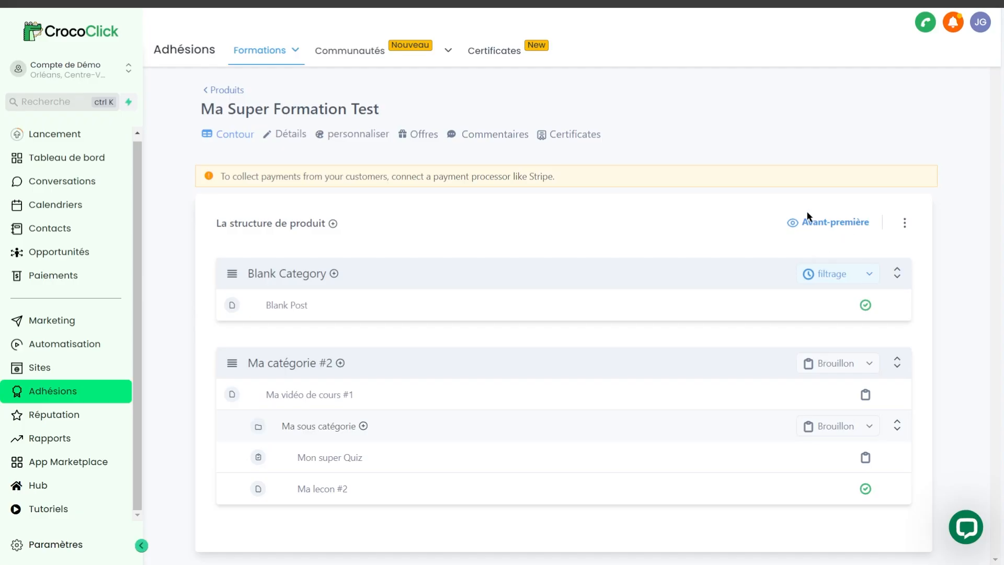
pyautogui.click(831, 222)
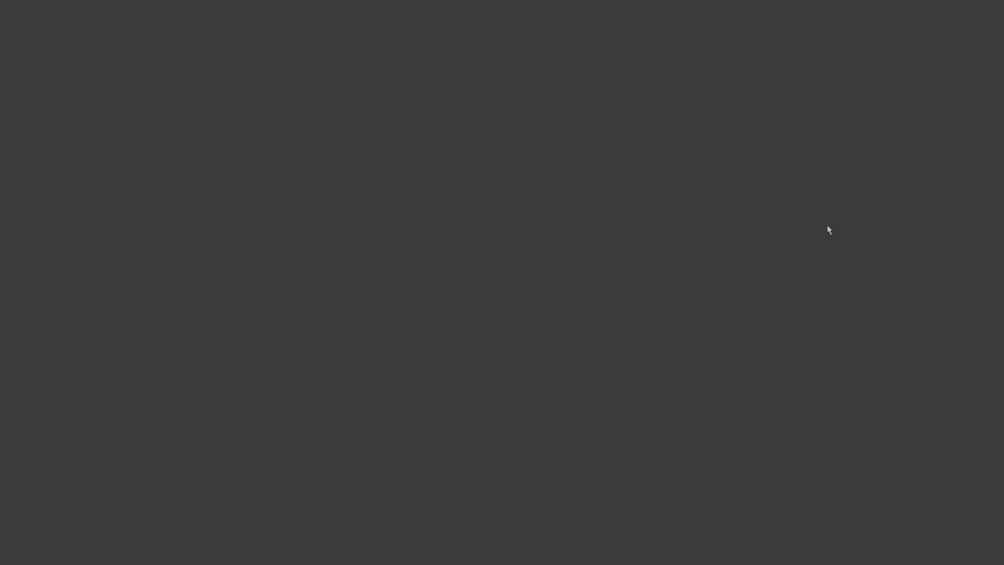